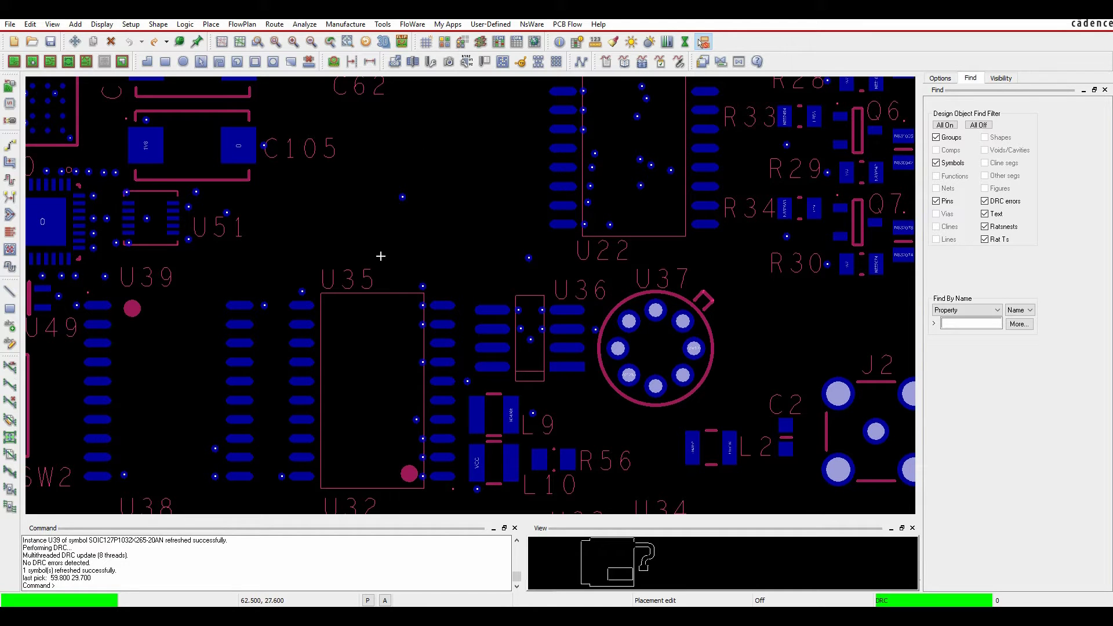
# Open the Artwork Control Form from the Manufacture menu and move it clear of the board
pyautogui.scroll(4, 374, 258)
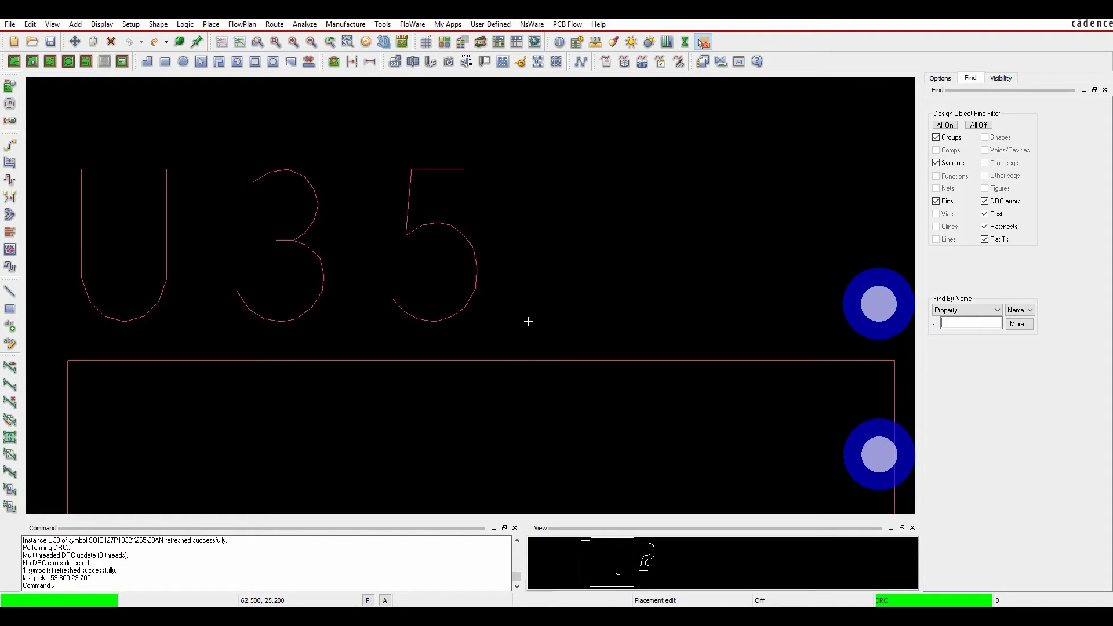
pyautogui.scroll(-1, 554, 295)
pyautogui.scroll(-1, 558, 285)
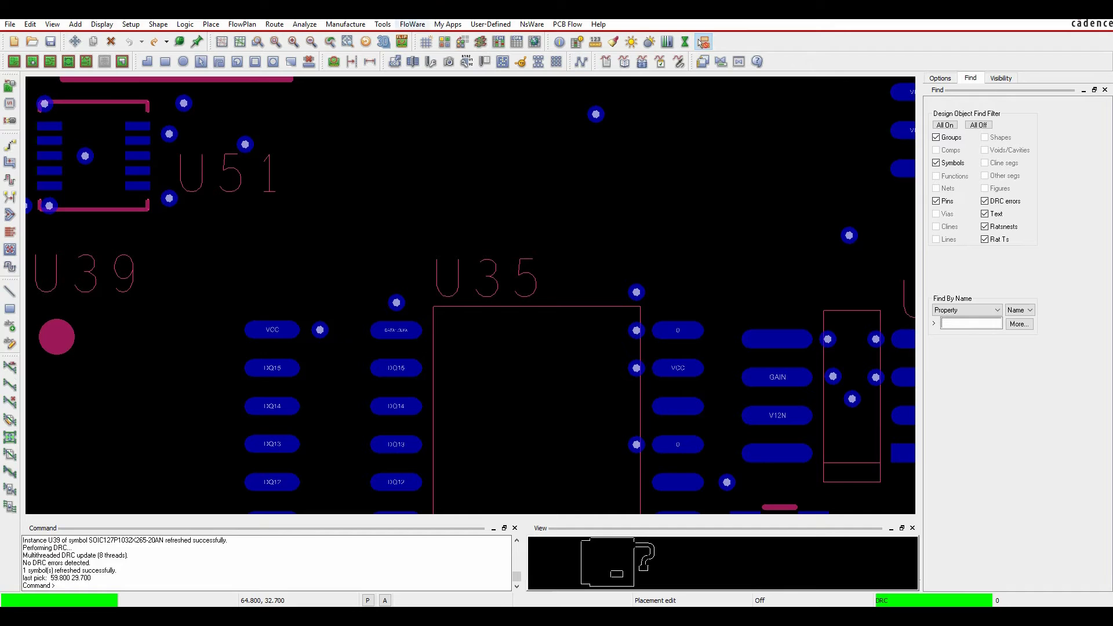
pyautogui.click(346, 24)
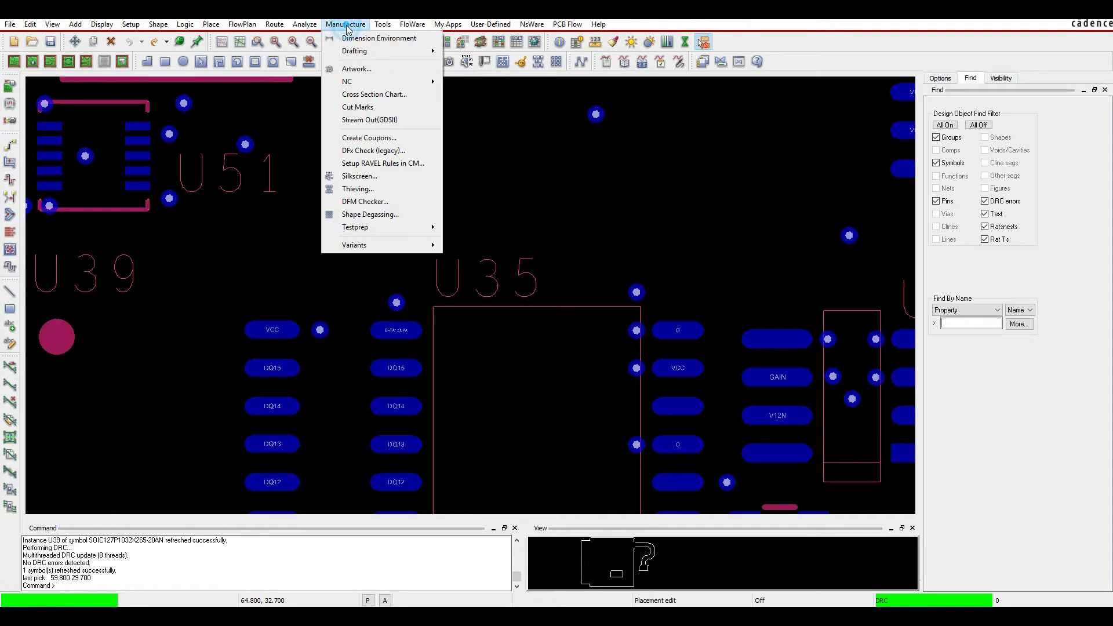
pyautogui.click(369, 72)
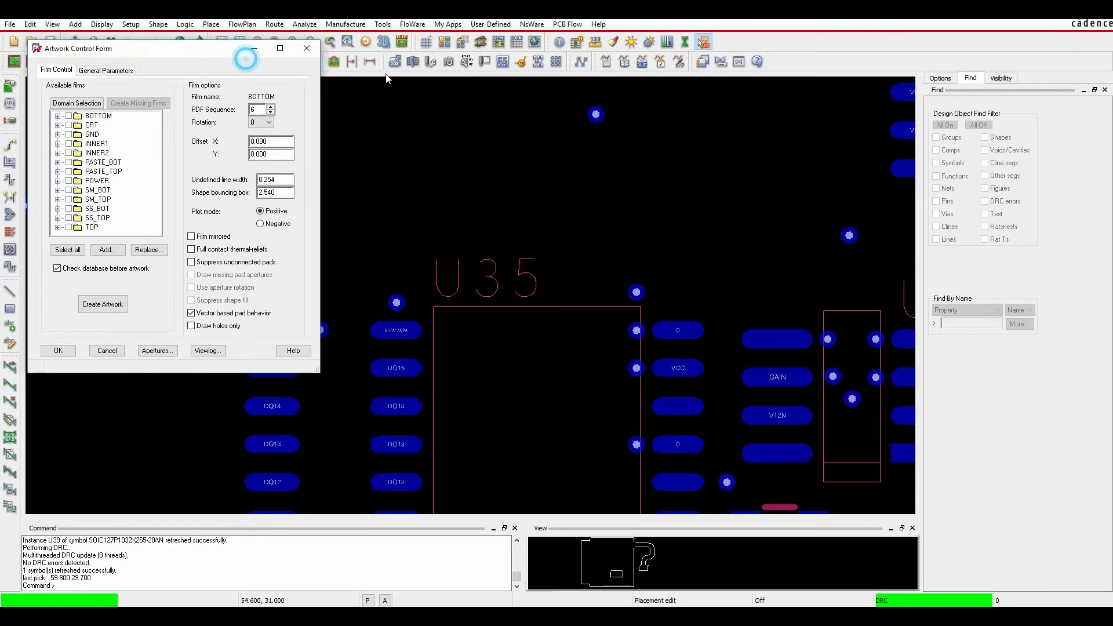
pyautogui.moveTo(174, 46); pyautogui.dragTo(341, 64)
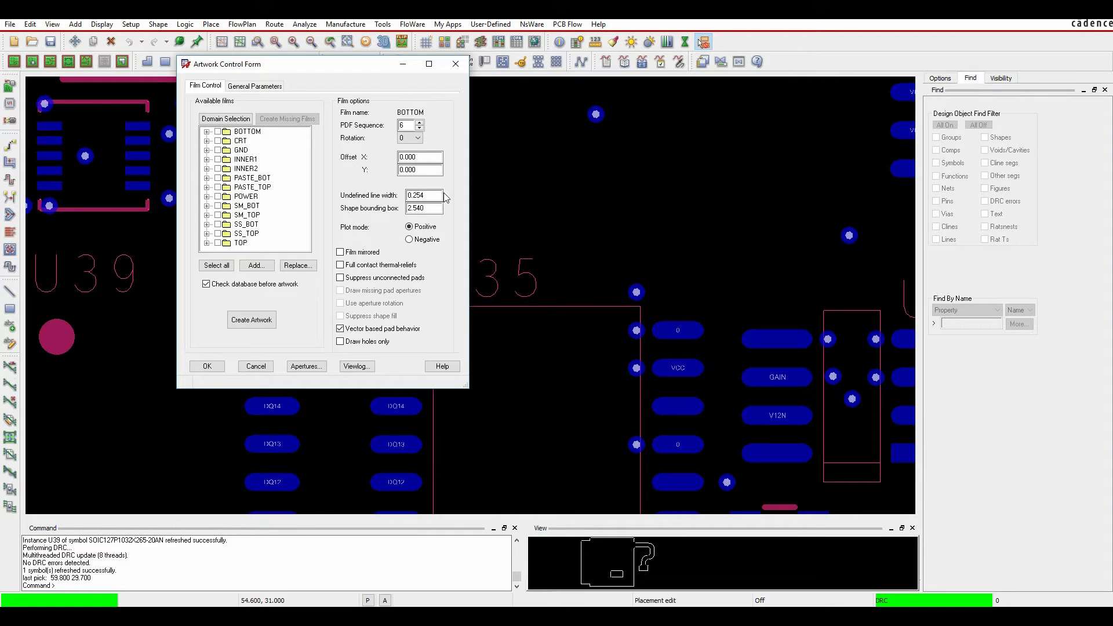
# Browse the CRT, PASTE_BOT and SM_BOT films, then set CRT's undefined line width to .25
pyautogui.click(240, 141)
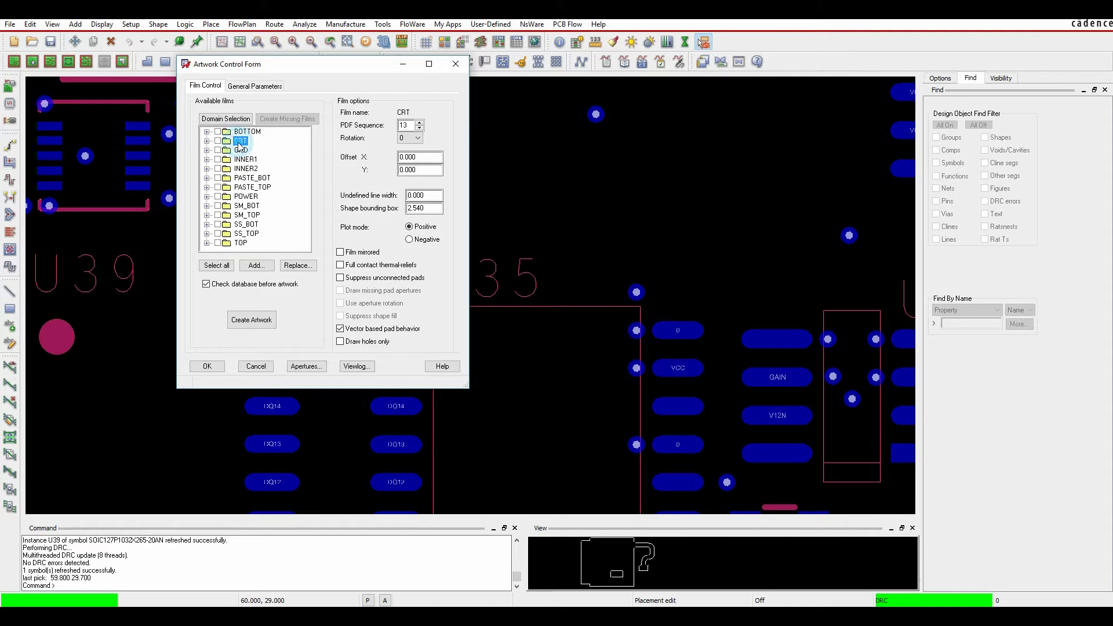
pyautogui.click(253, 178)
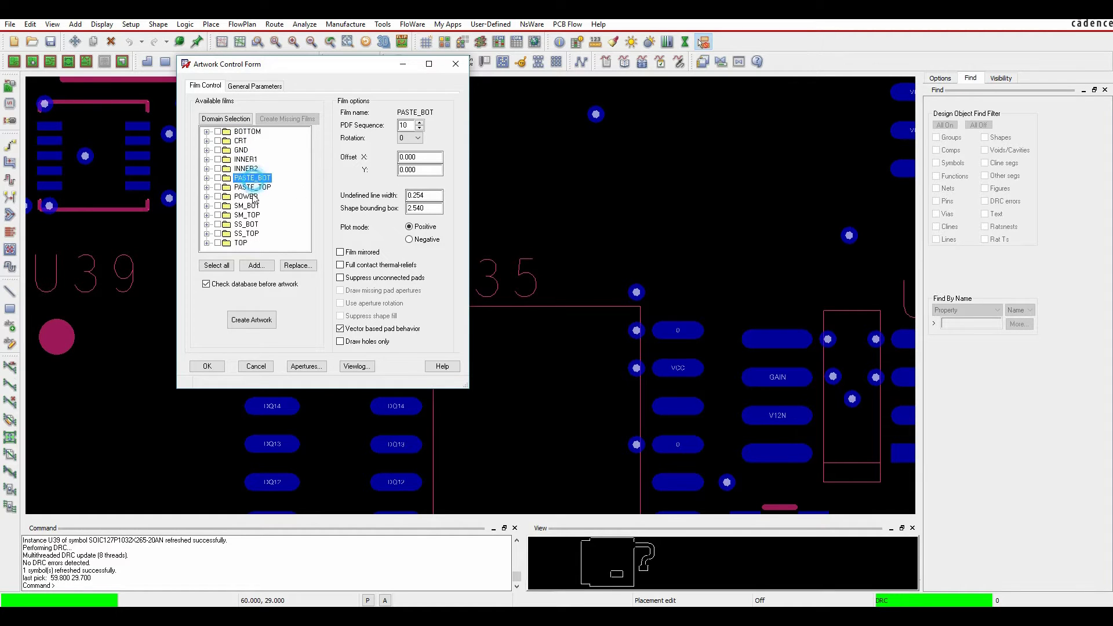
pyautogui.click(247, 206)
pyautogui.click(240, 150)
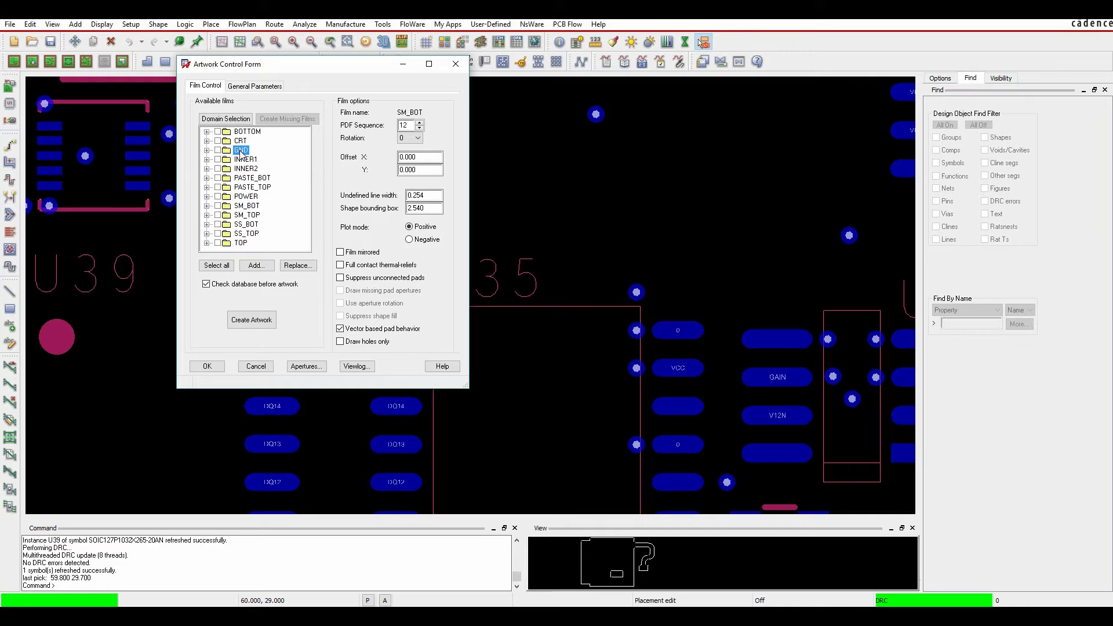
pyautogui.doubleClick(415, 196)
pyautogui.write('.2')
pyautogui.press('Tab')
# Cancel the Artwork Control Form and open Setup > User Preferences
pyautogui.click(255, 366)
pyautogui.click(616, 197)
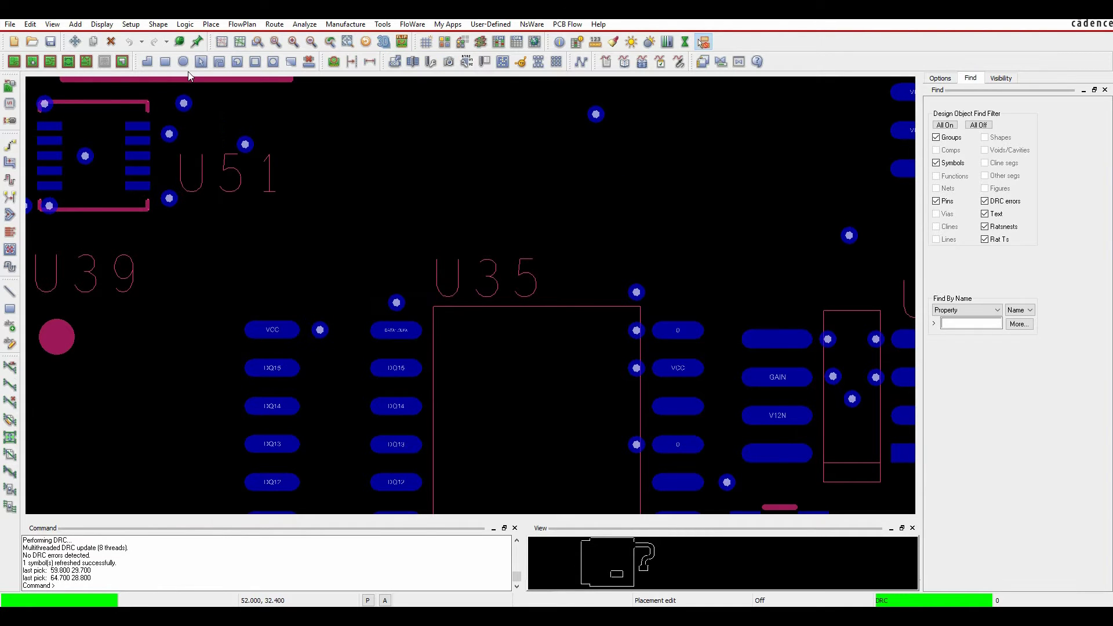
pyautogui.click(130, 24)
pyautogui.click(166, 321)
# Search 'artwork' preferences with summaries, check artwork_undef_line_width is 0.2mm, then close the editor
pyautogui.click(32, 303)
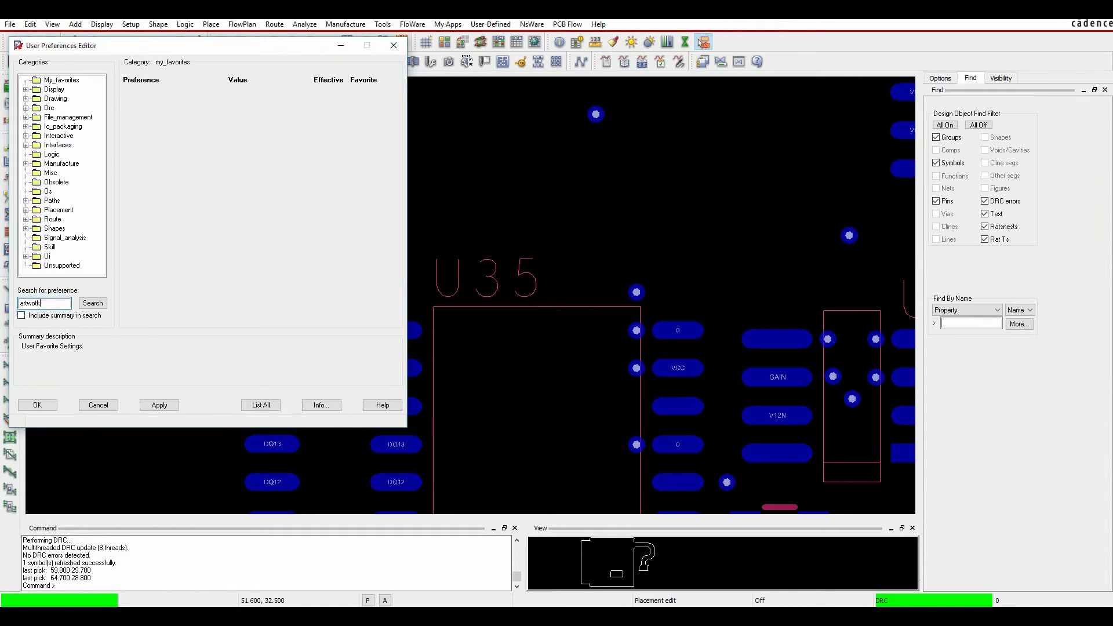
pyautogui.click(22, 316)
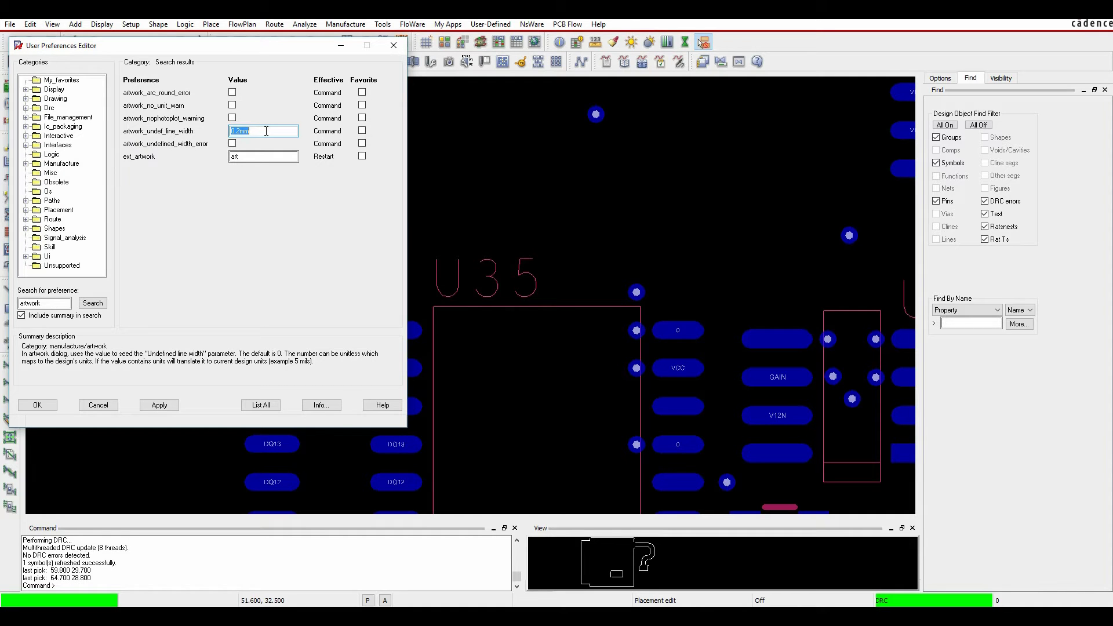
pyautogui.press('Tab')
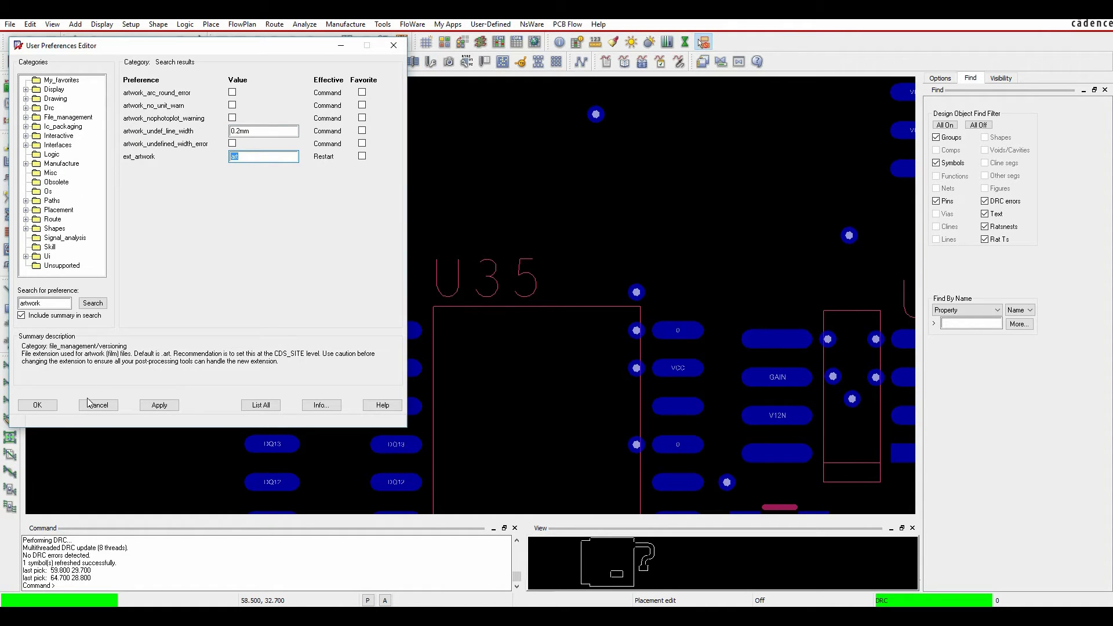
pyautogui.click(104, 404)
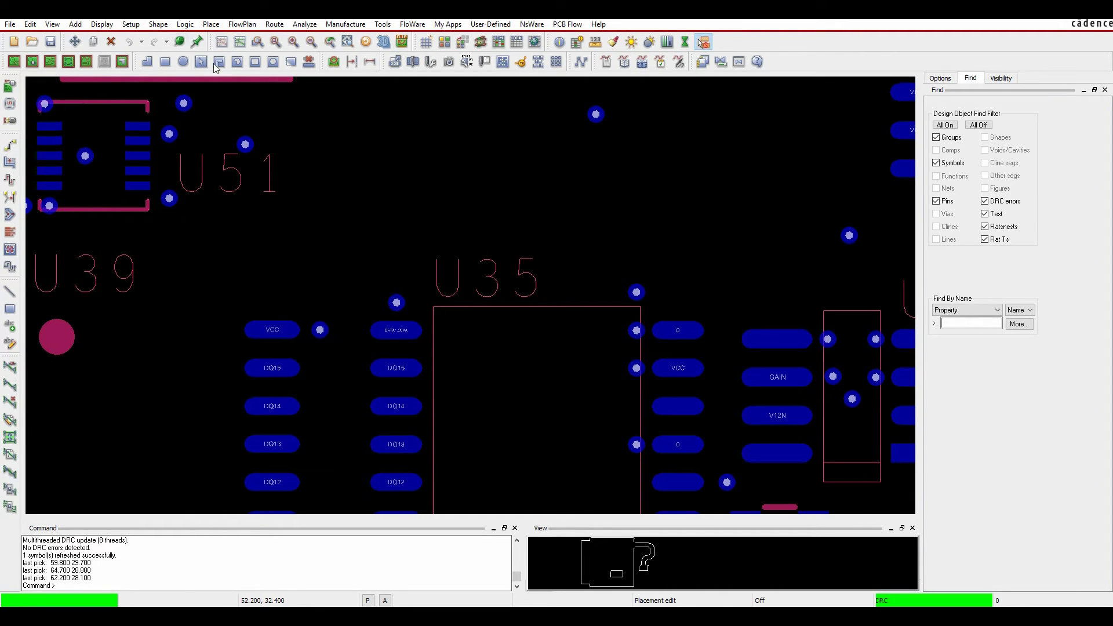
# In Design Parameters text setup, set text block 3's photo width to 0.152 and apply
pyautogui.click(131, 25)
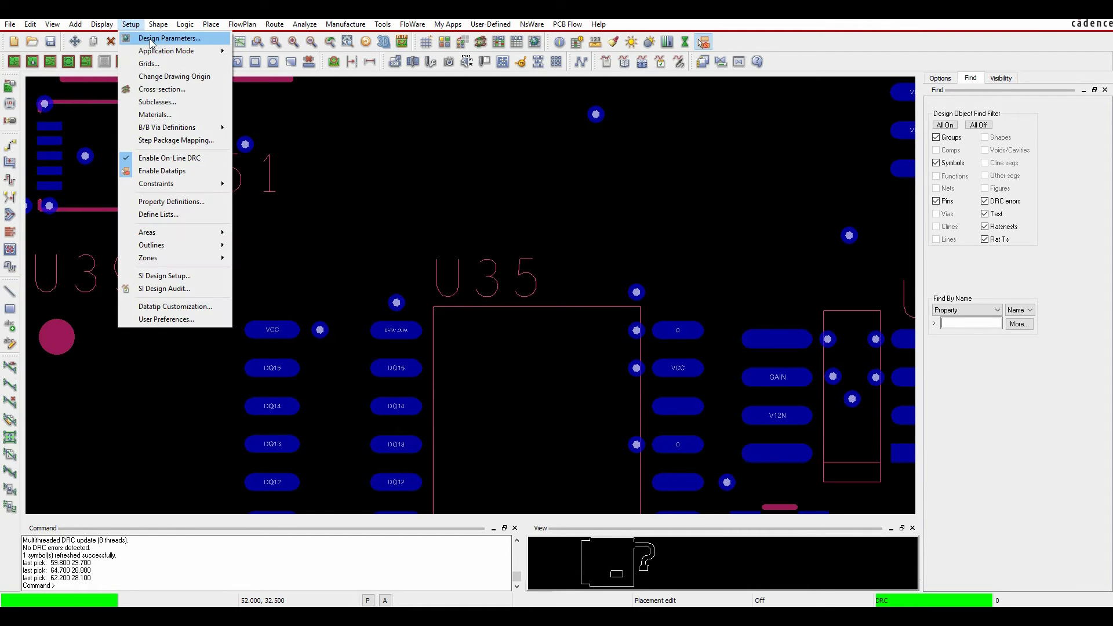
pyautogui.click(139, 38)
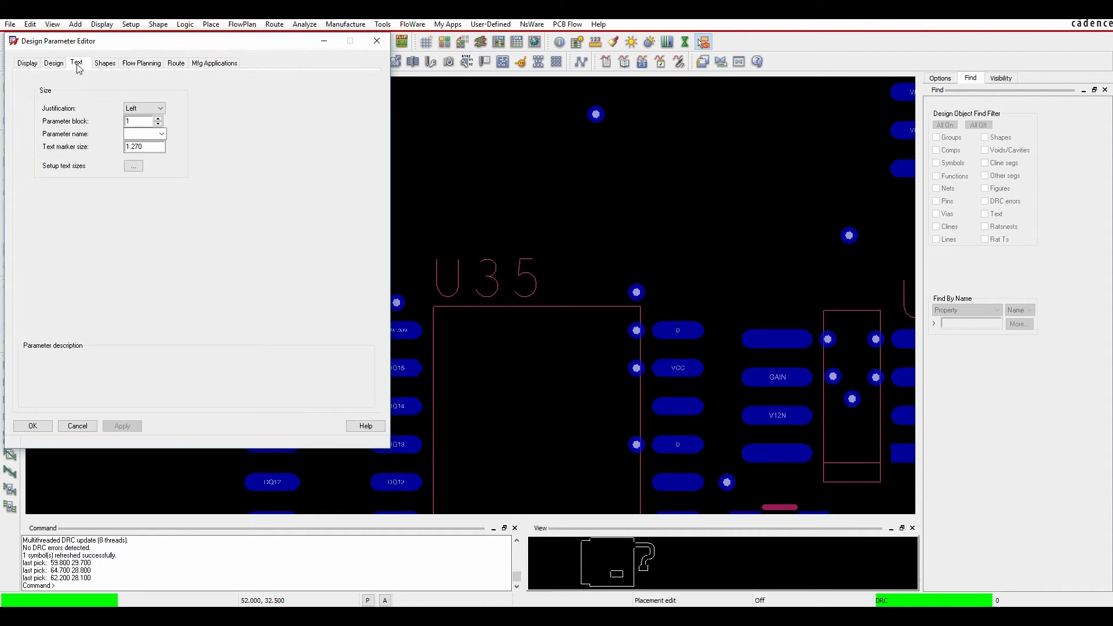
pyautogui.click(133, 166)
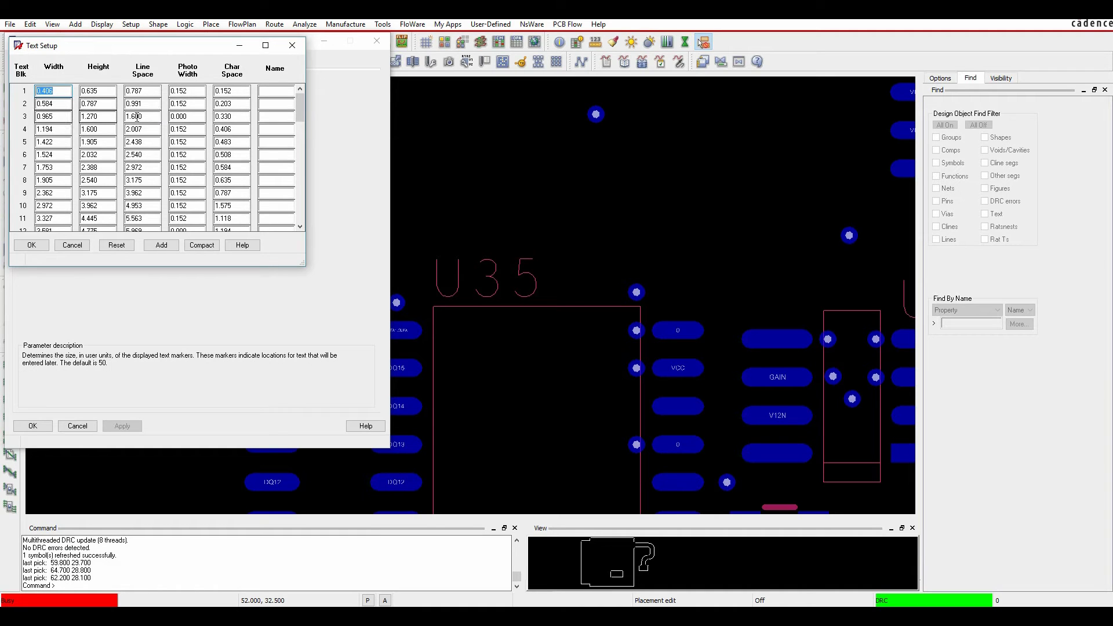
pyautogui.click(195, 118)
pyautogui.write('.1')
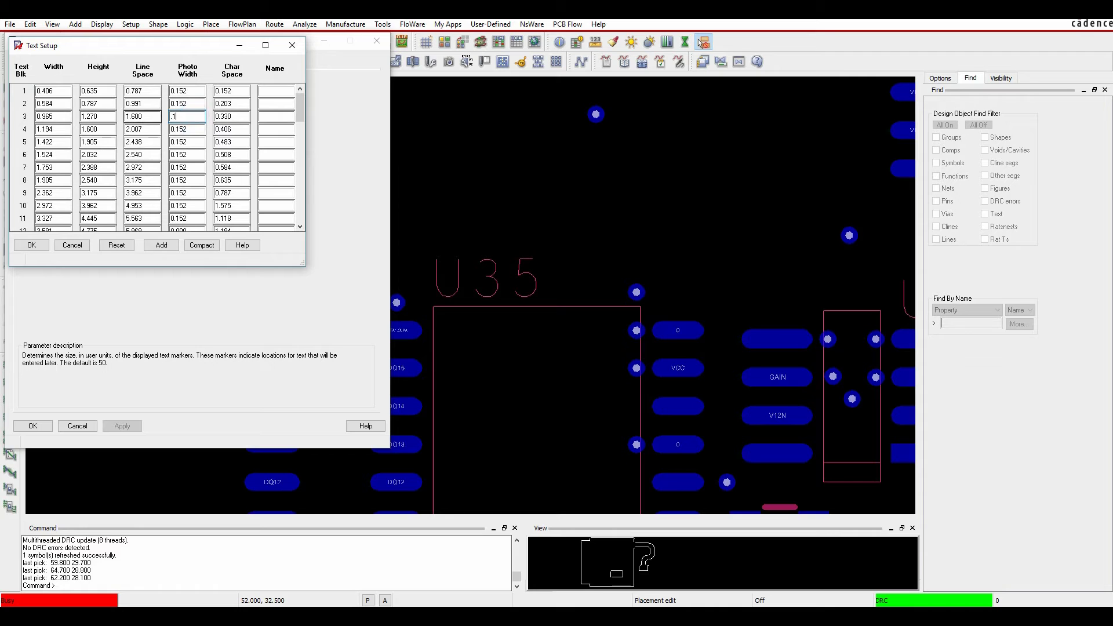
pyautogui.write('52')
pyautogui.press('Tab')
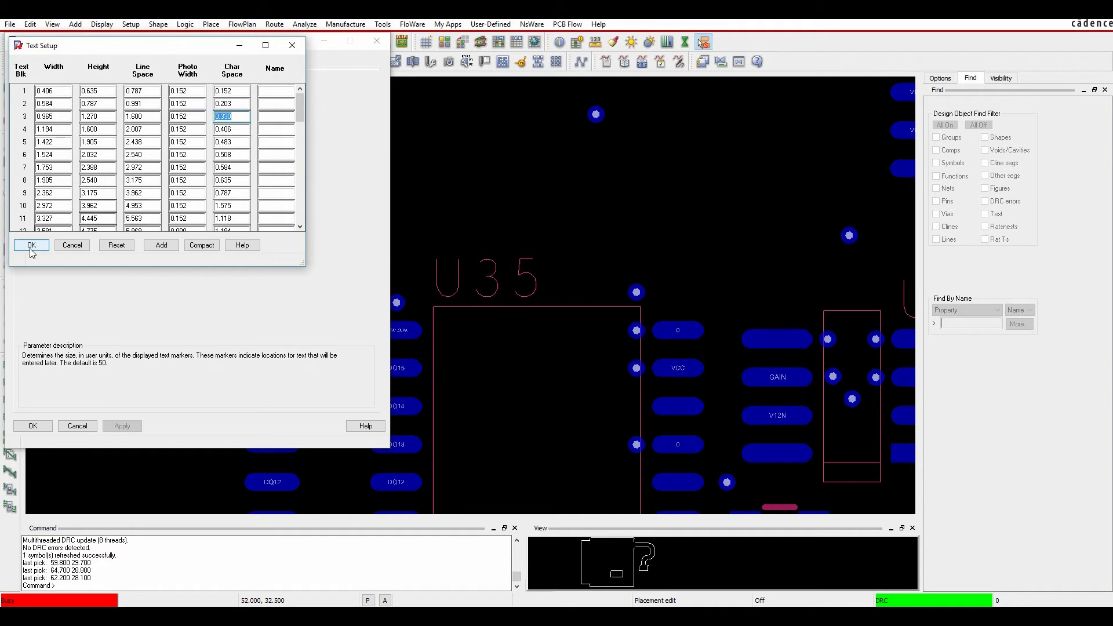
pyautogui.click(32, 245)
pyautogui.click(124, 426)
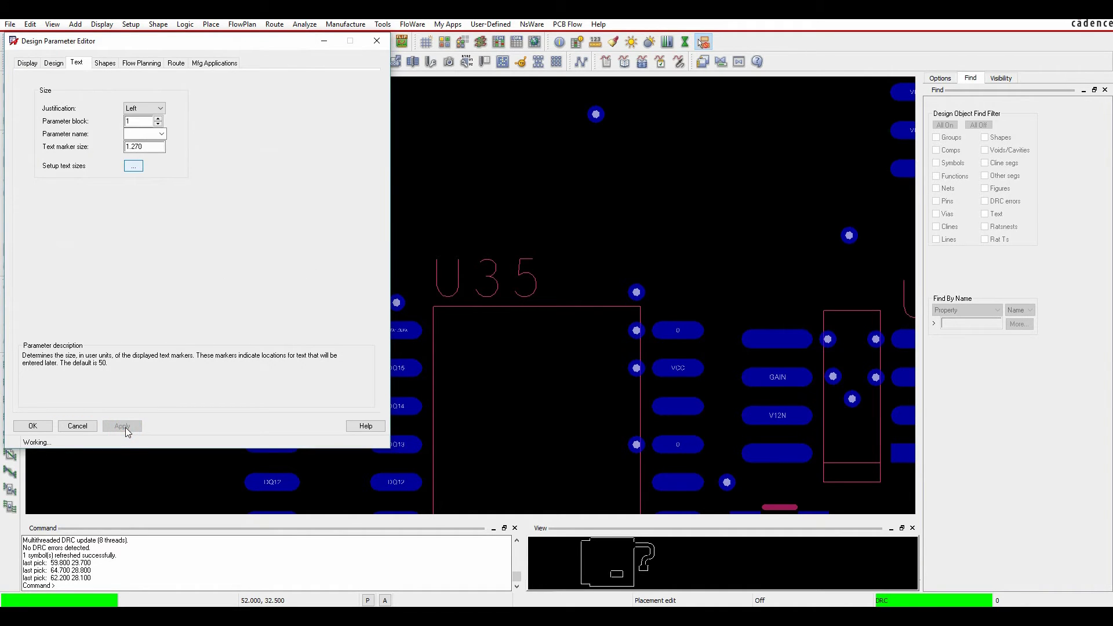
pyautogui.click(32, 426)
pyautogui.scroll(4, 497, 308)
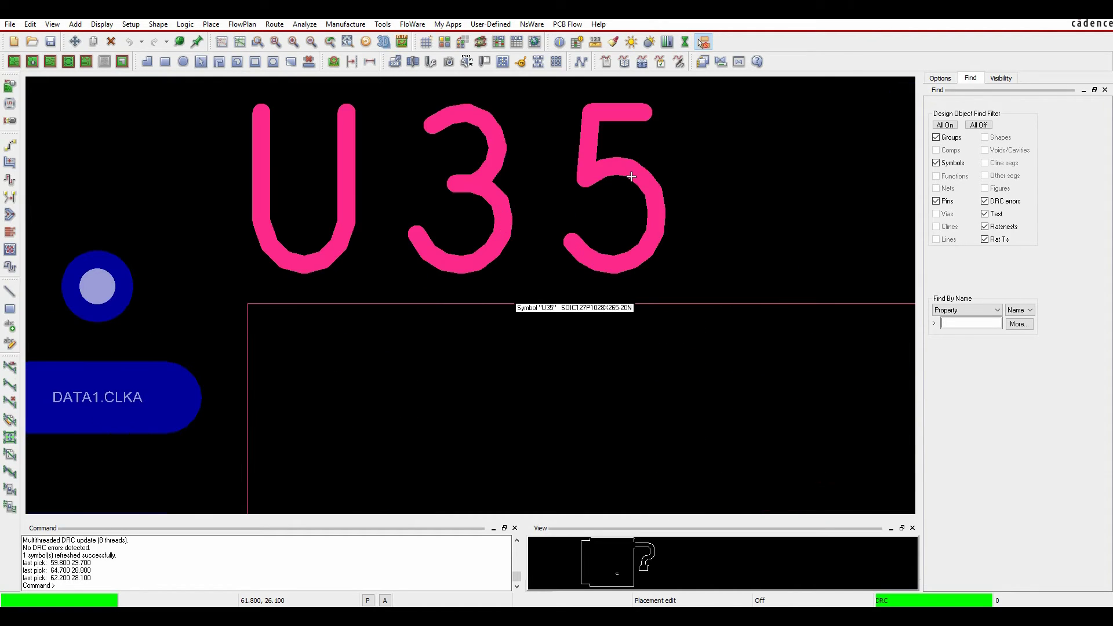
pyautogui.scroll(-2, 603, 247)
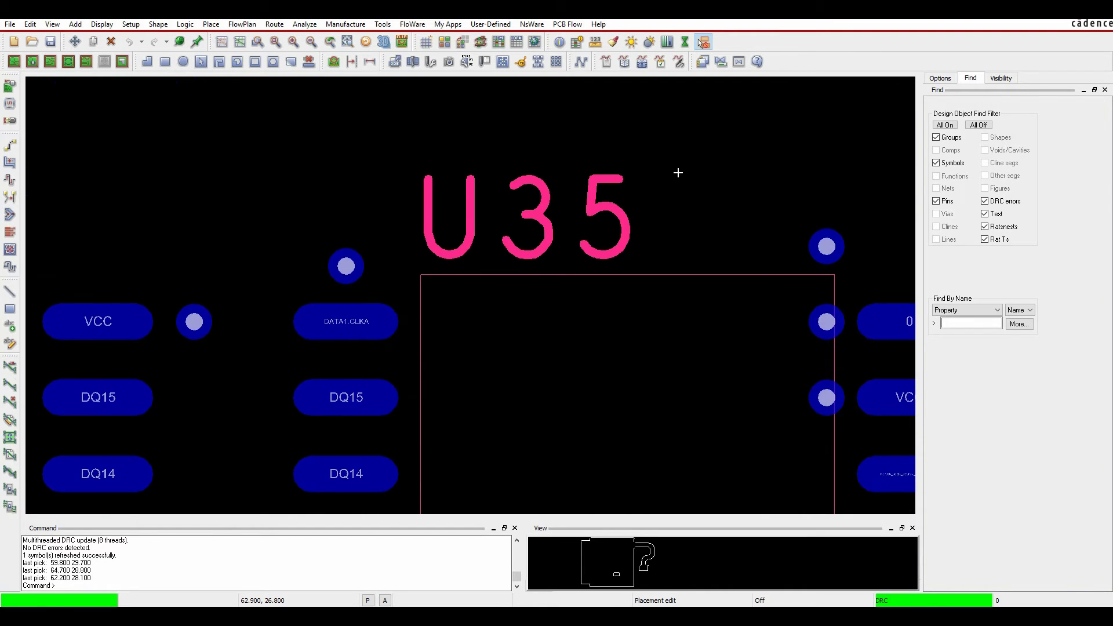
pyautogui.scroll(-2, 678, 173)
pyautogui.scroll(-2, 761, 154)
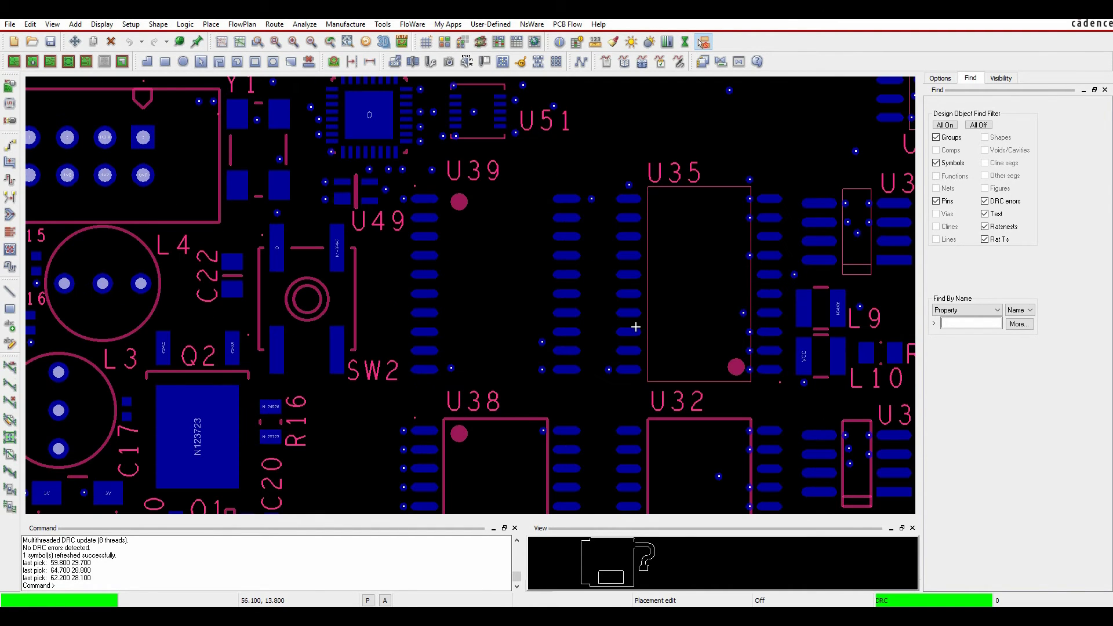
pyautogui.moveTo(637, 135); pyautogui.dragTo(260, 119, button='middle')
pyautogui.scroll(3, 571, 245)
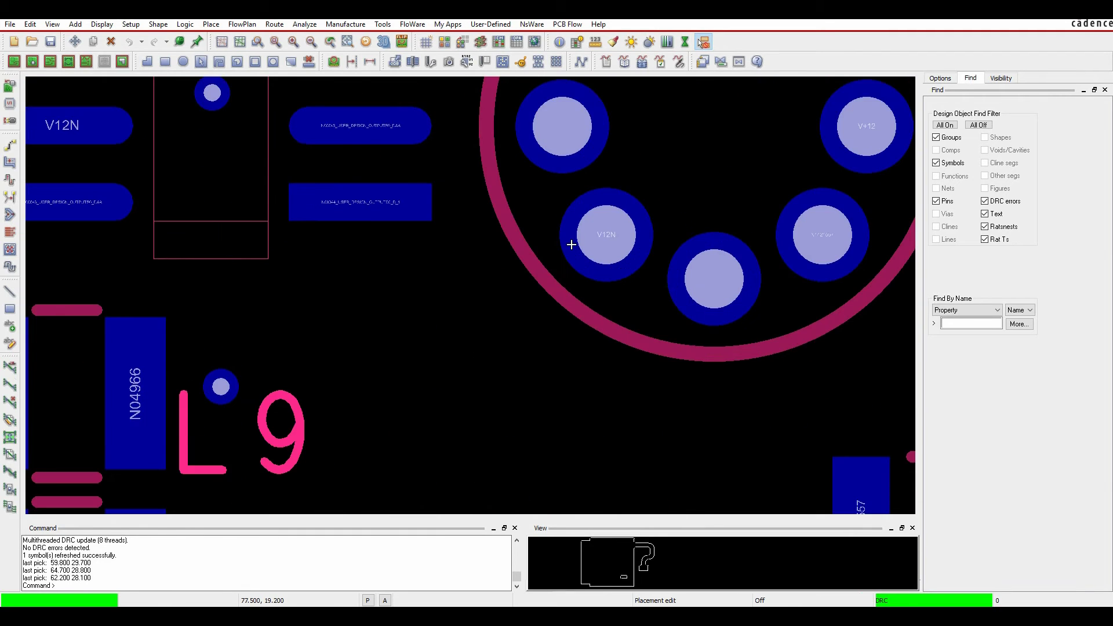
pyautogui.scroll(-2, 572, 244)
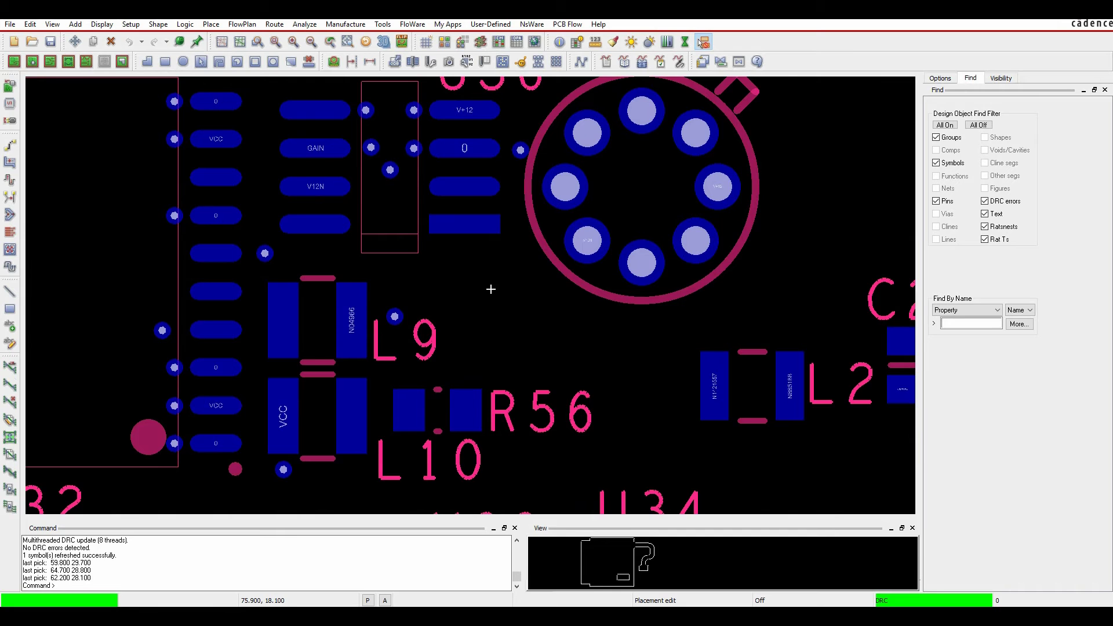
pyautogui.scroll(-2, 491, 289)
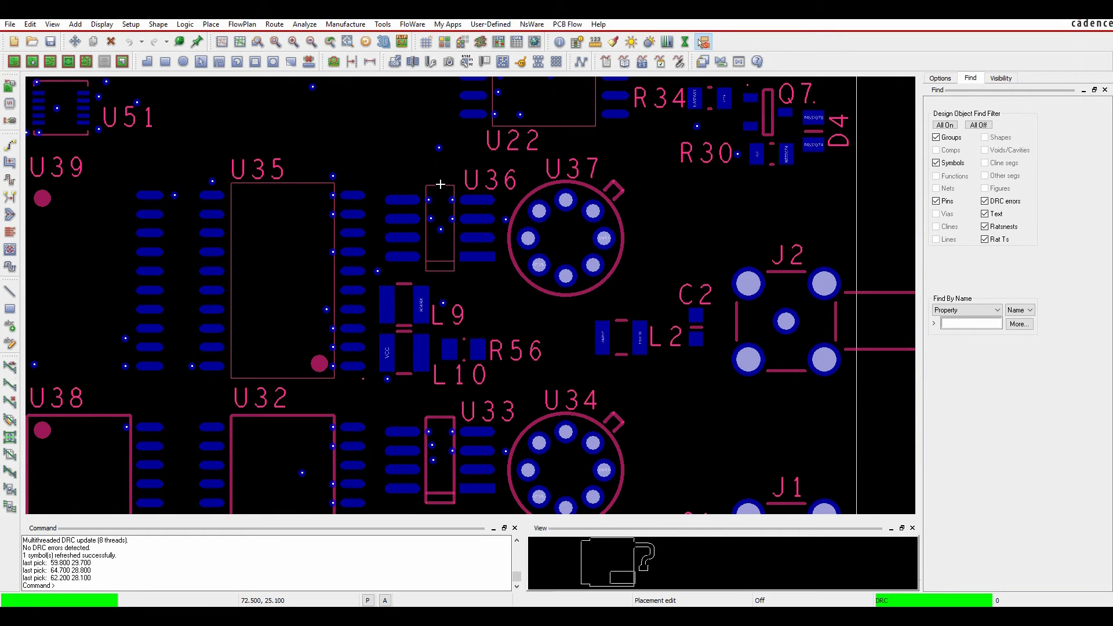
pyautogui.click(10, 291)
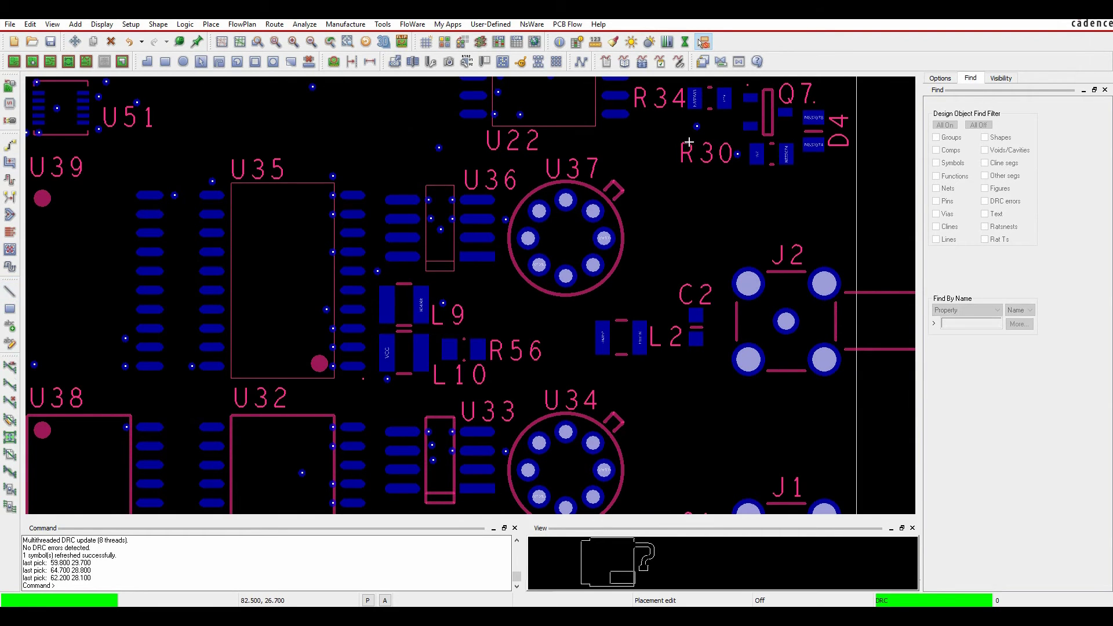
pyautogui.click(940, 78)
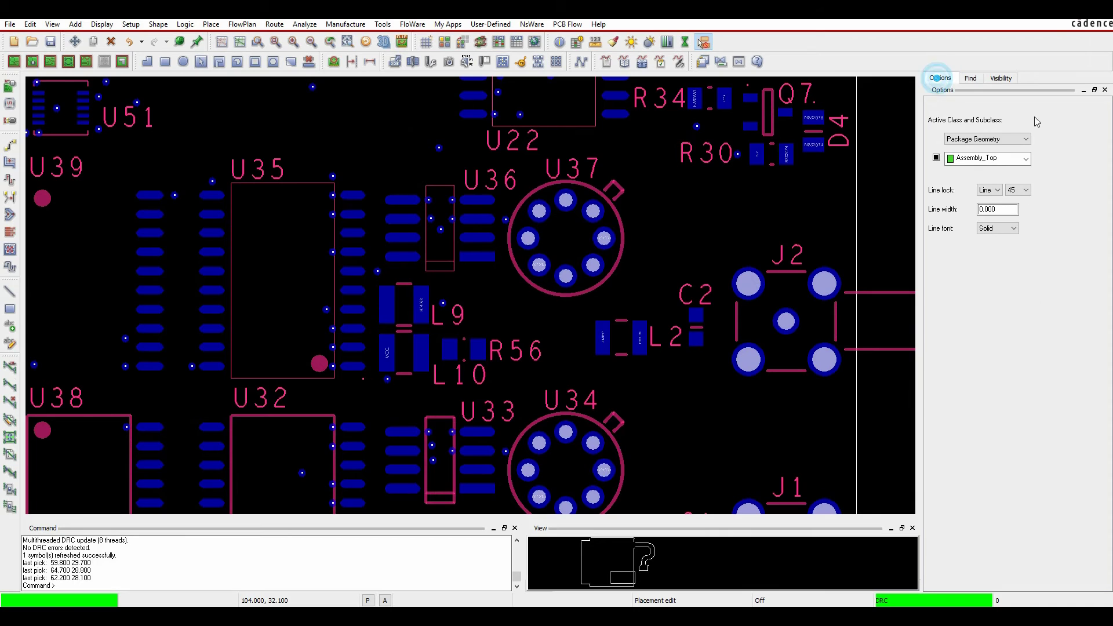
pyautogui.click(998, 209)
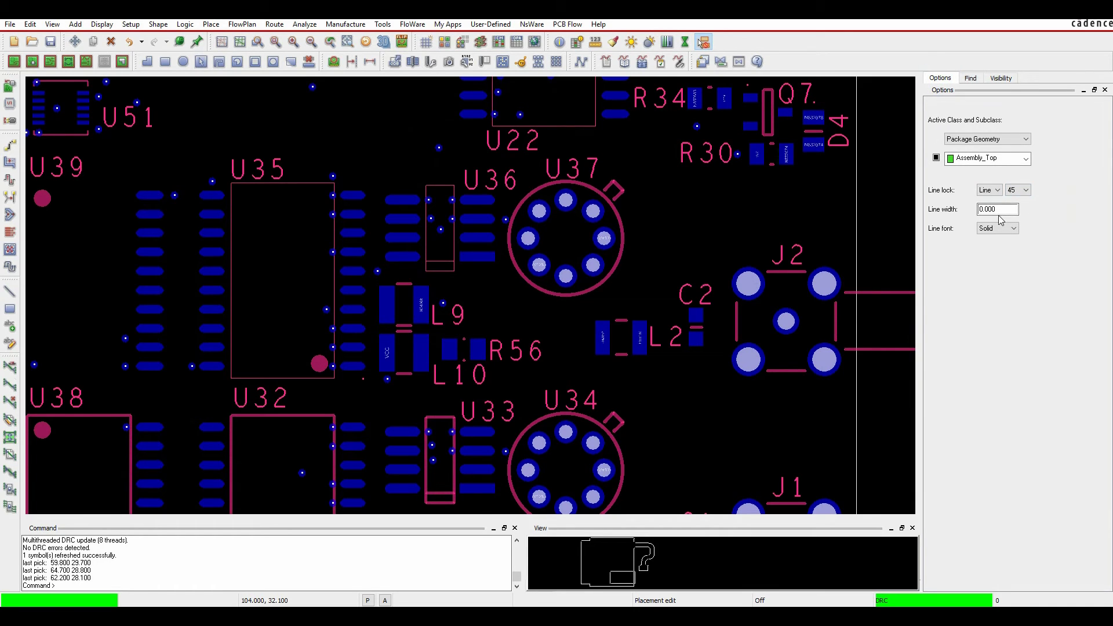
pyautogui.click(340, 145)
pyautogui.rightClick(337, 145)
pyautogui.click(342, 113)
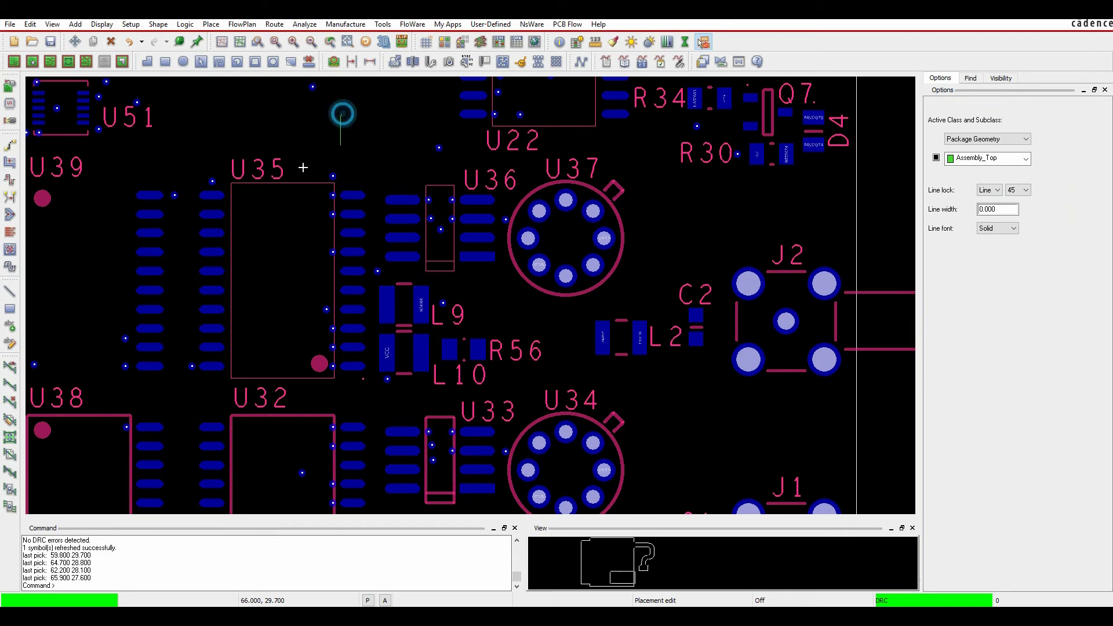
pyautogui.rightClick(304, 145)
pyautogui.click(328, 178)
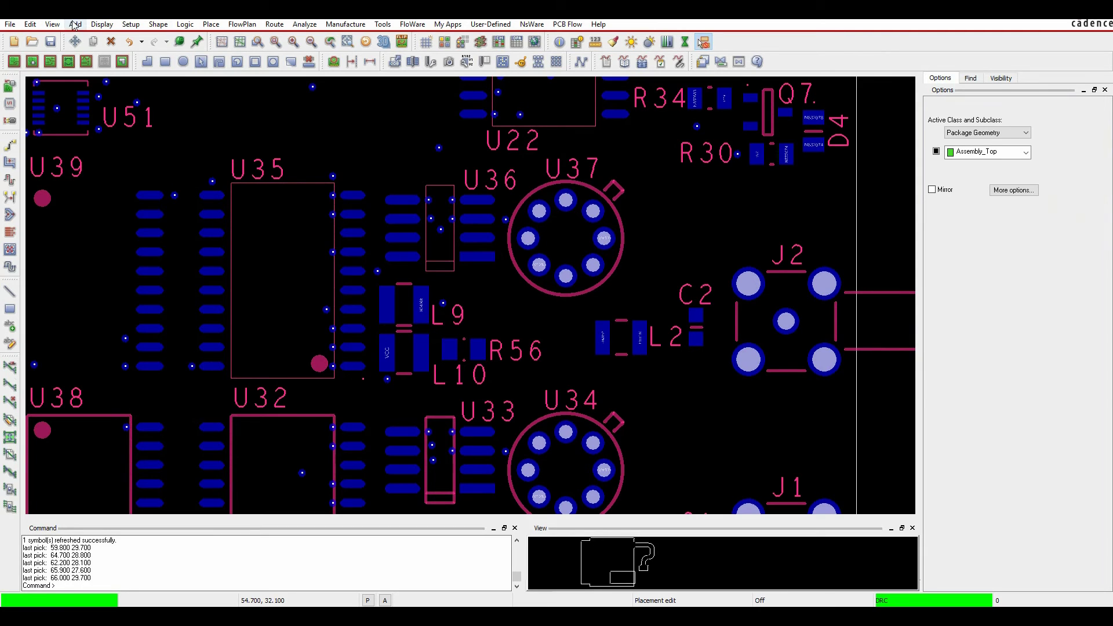
# In the Find filter, uncheck Symbols and Text and check Lines
pyautogui.click(998, 78)
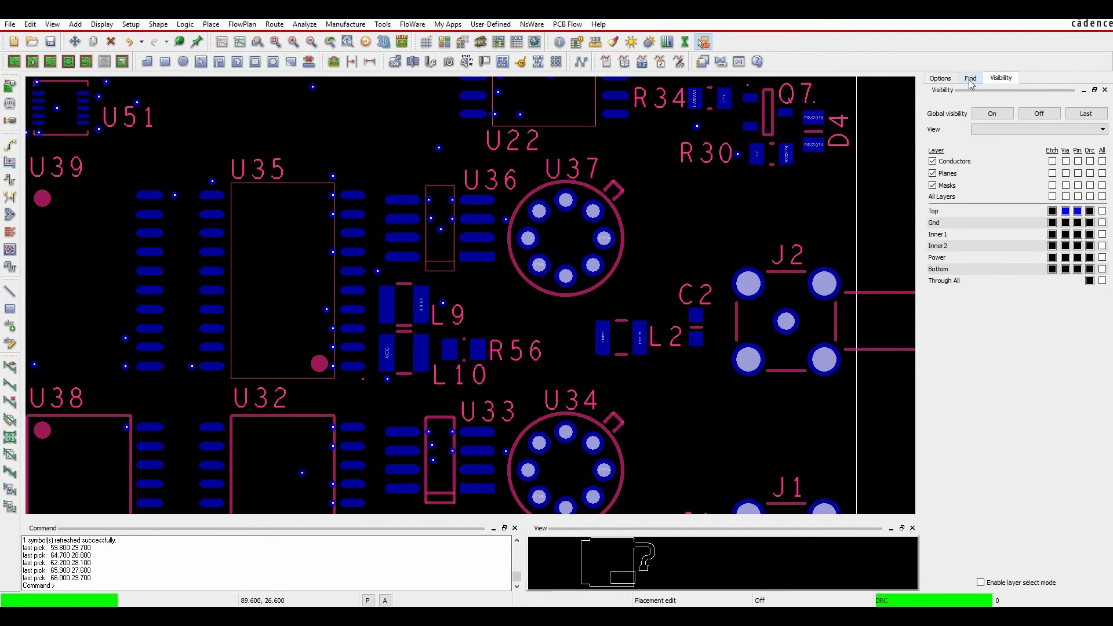
pyautogui.click(971, 78)
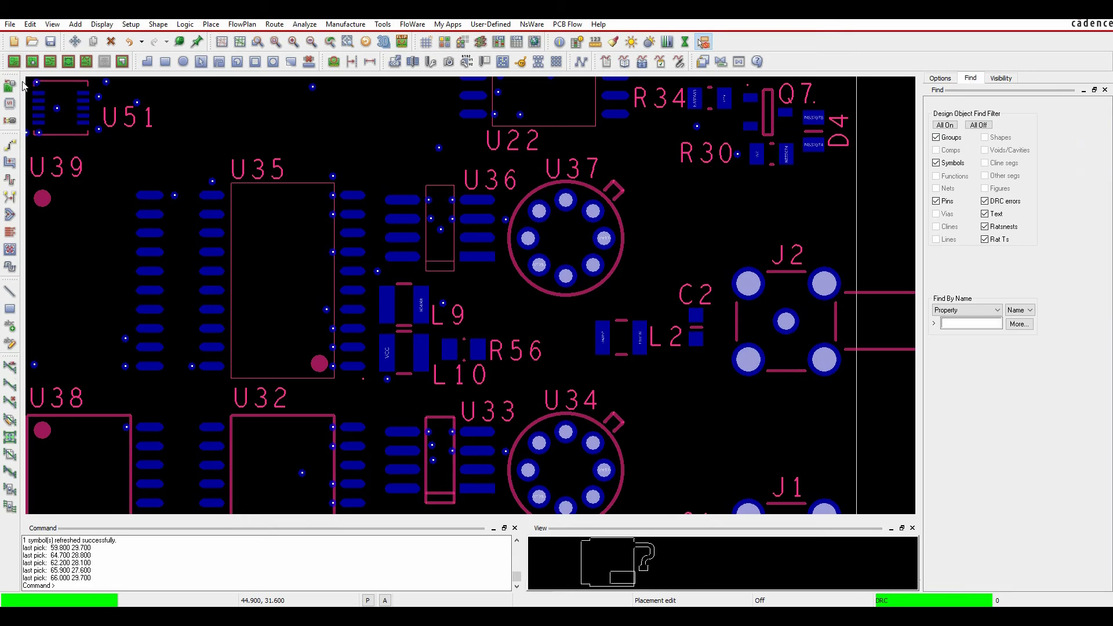
pyautogui.click(938, 163)
pyautogui.click(937, 239)
pyautogui.click(986, 214)
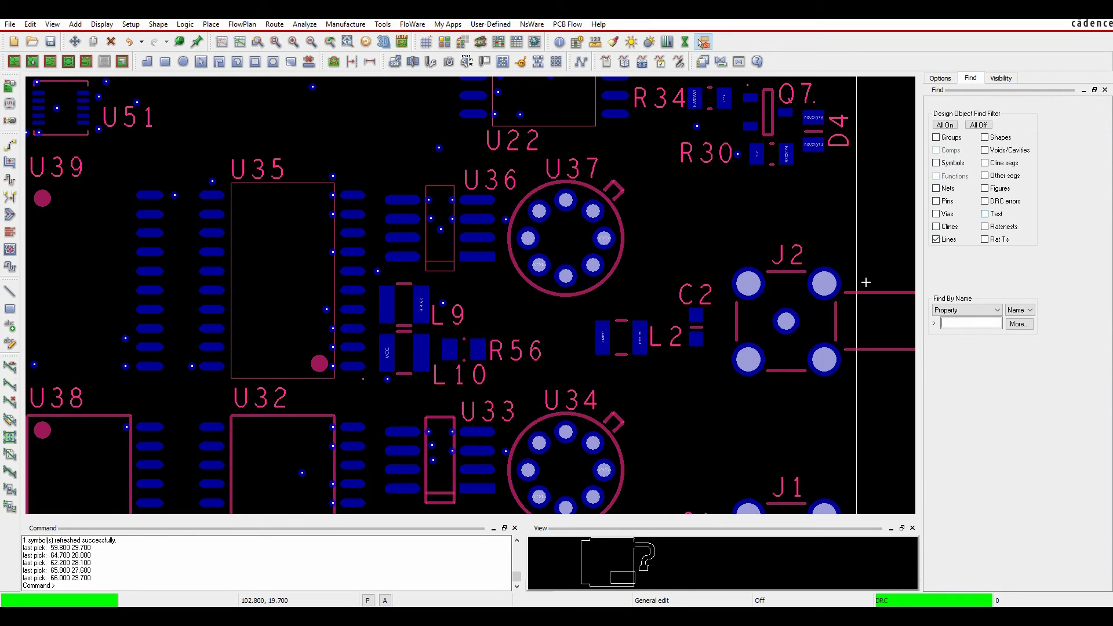
# Change the U35 silkscreen outline line's width to 0.150 and end the command
pyautogui.rightClick(299, 183)
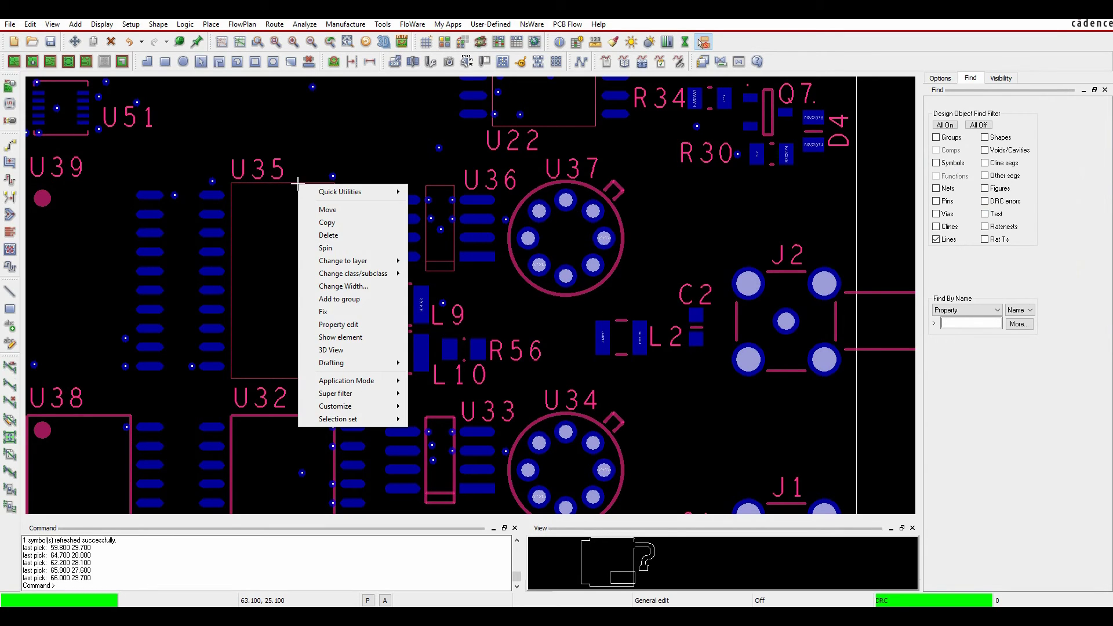
pyautogui.click(341, 285)
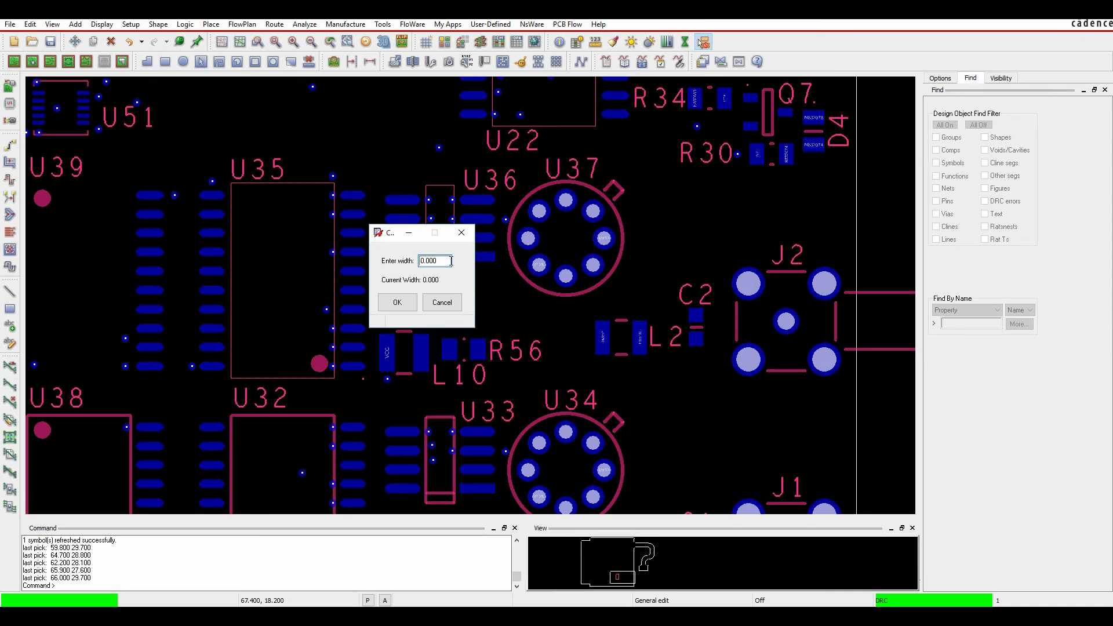
pyautogui.moveTo(436, 261); pyautogui.dragTo(375, 259)
pyautogui.press('BackSpace')
pyautogui.write('0.150')
pyautogui.click(406, 304)
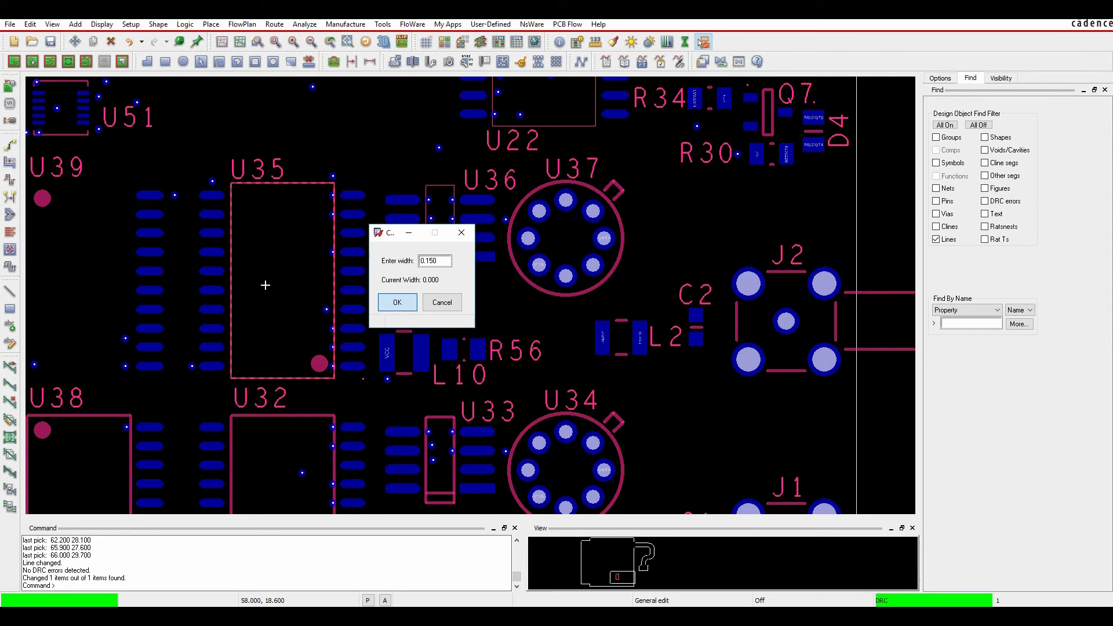
pyautogui.rightClick(239, 114)
pyautogui.click(208, 105)
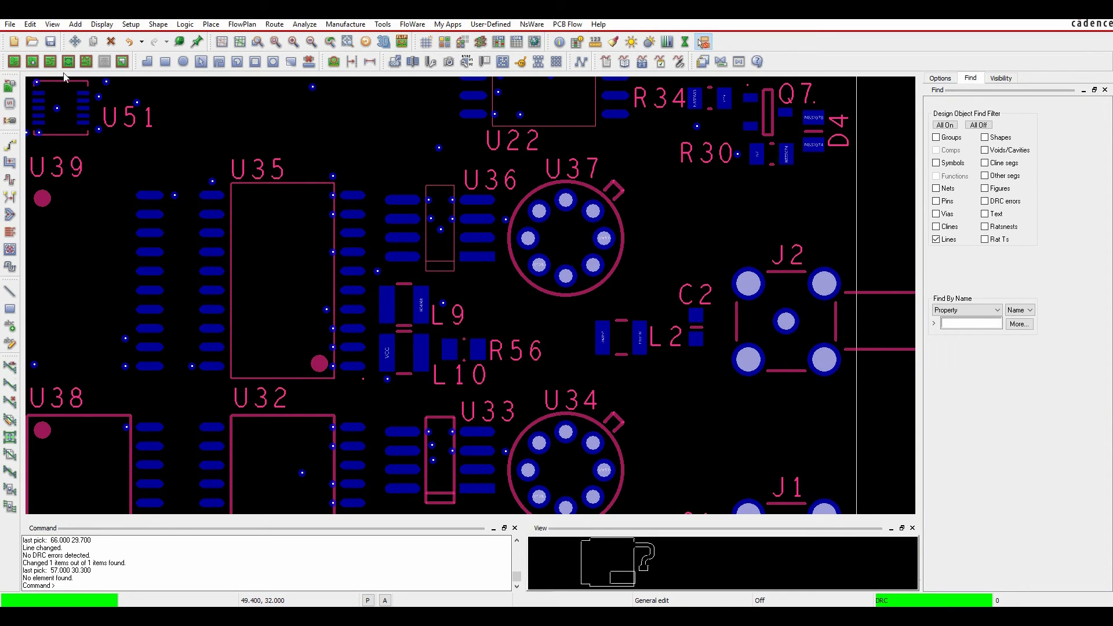
# In placement edit mode, refresh the U35 symbol instance
pyautogui.click(33, 64)
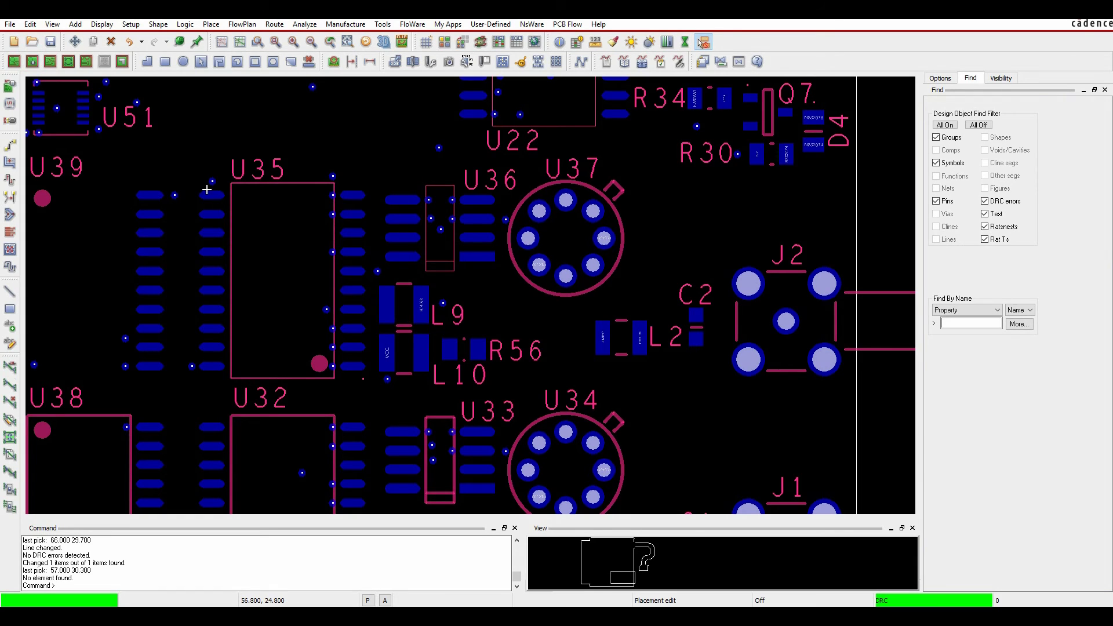
pyautogui.rightClick(219, 195)
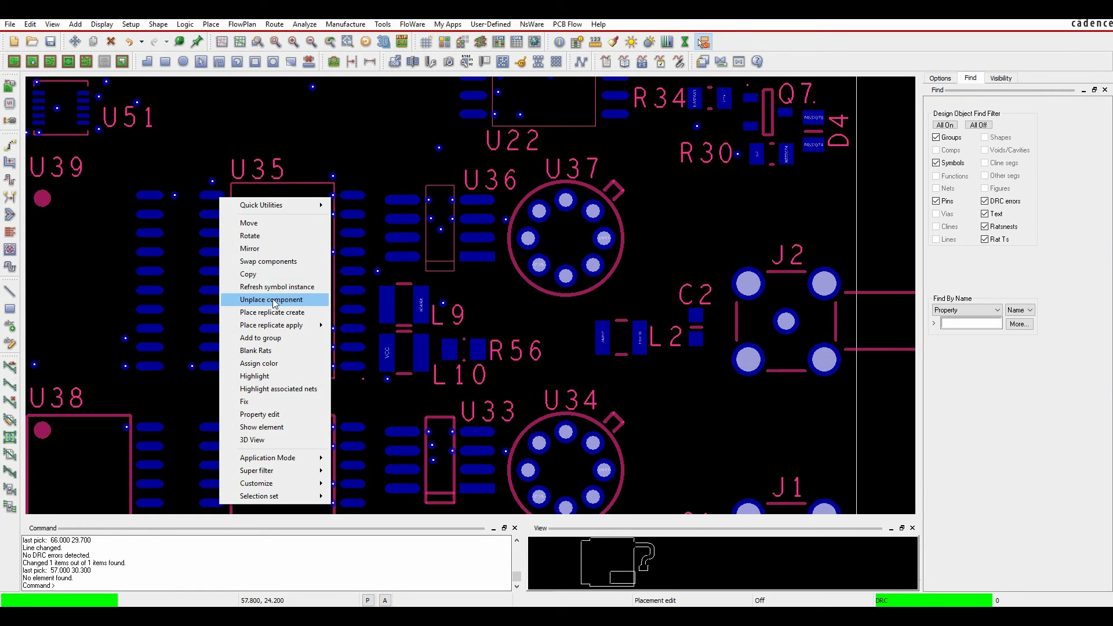
pyautogui.click(277, 287)
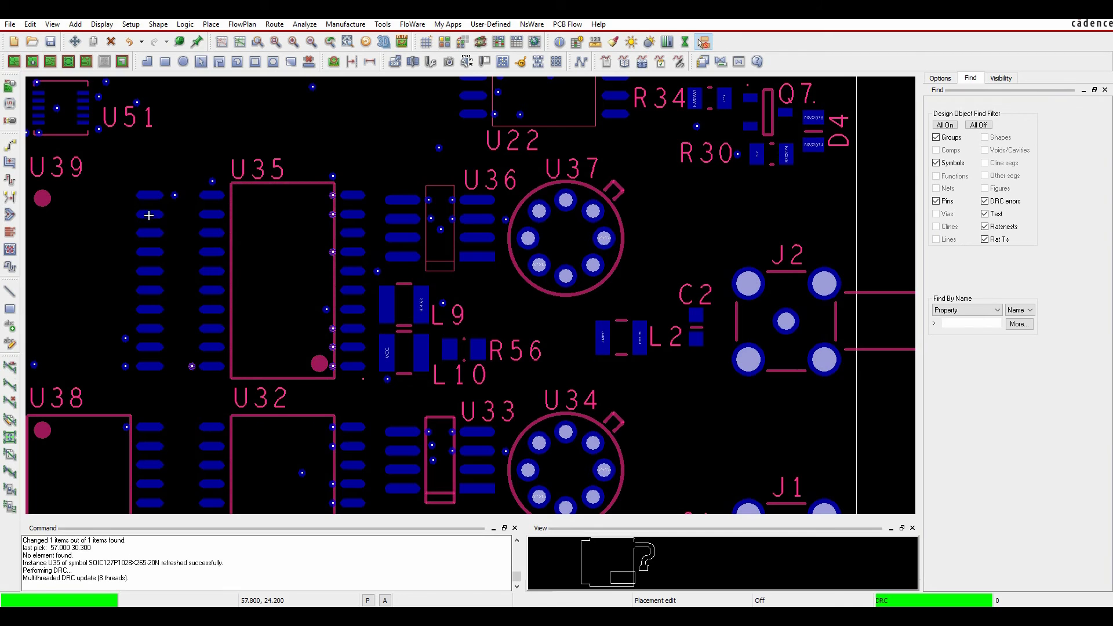
# Refresh the U39 symbol instance from its library symbol
pyautogui.press('Left')
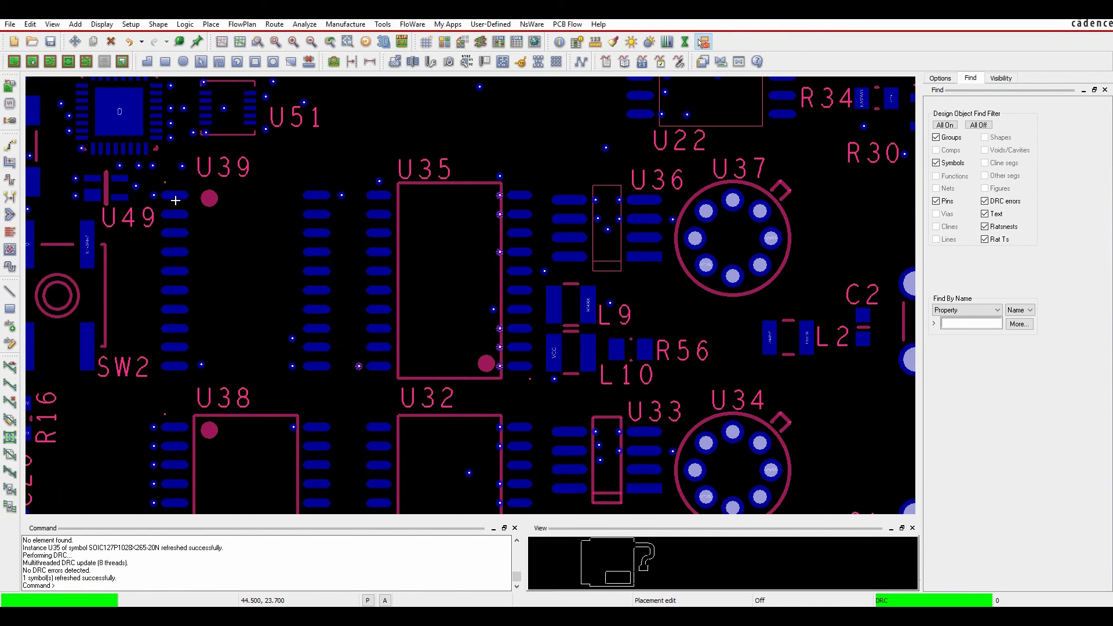
pyautogui.rightClick(177, 212)
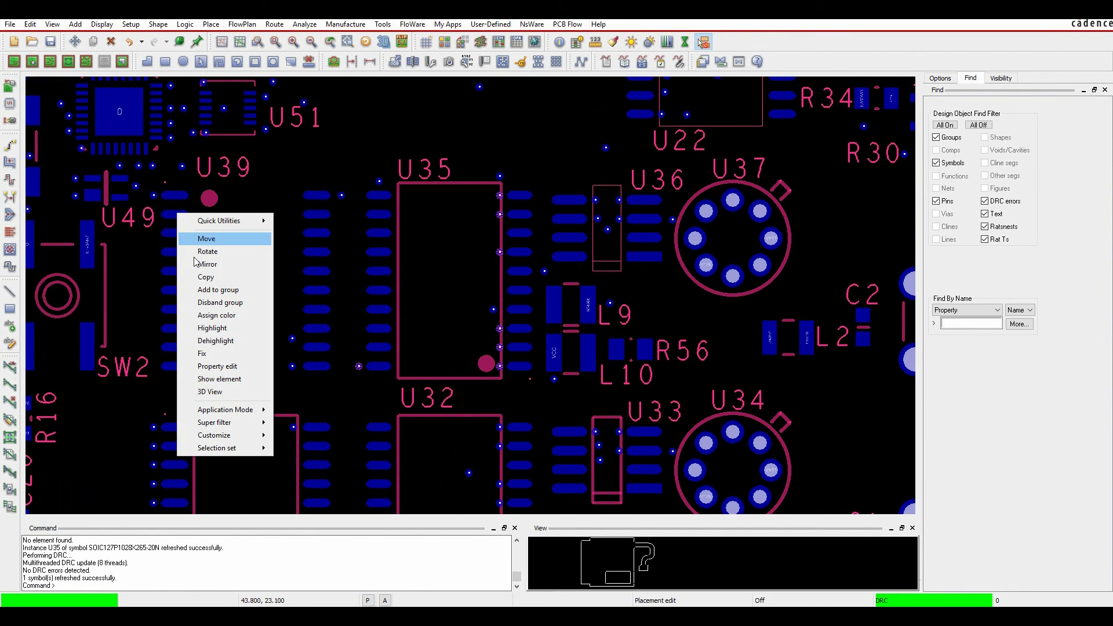
pyautogui.rightClick(300, 154)
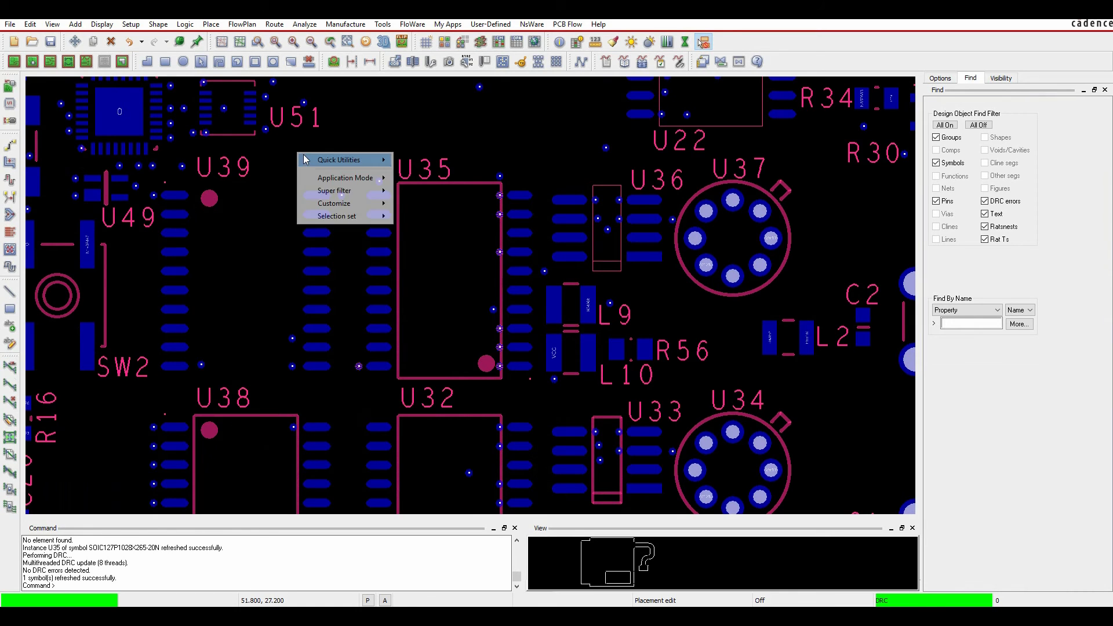
pyautogui.click(292, 153)
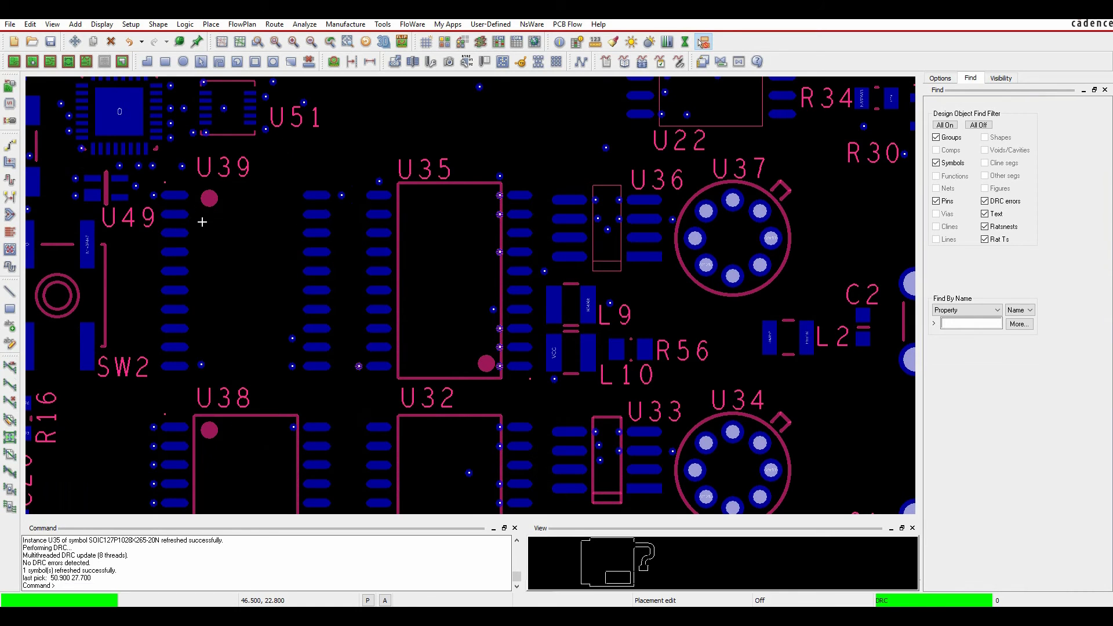
pyautogui.rightClick(173, 232)
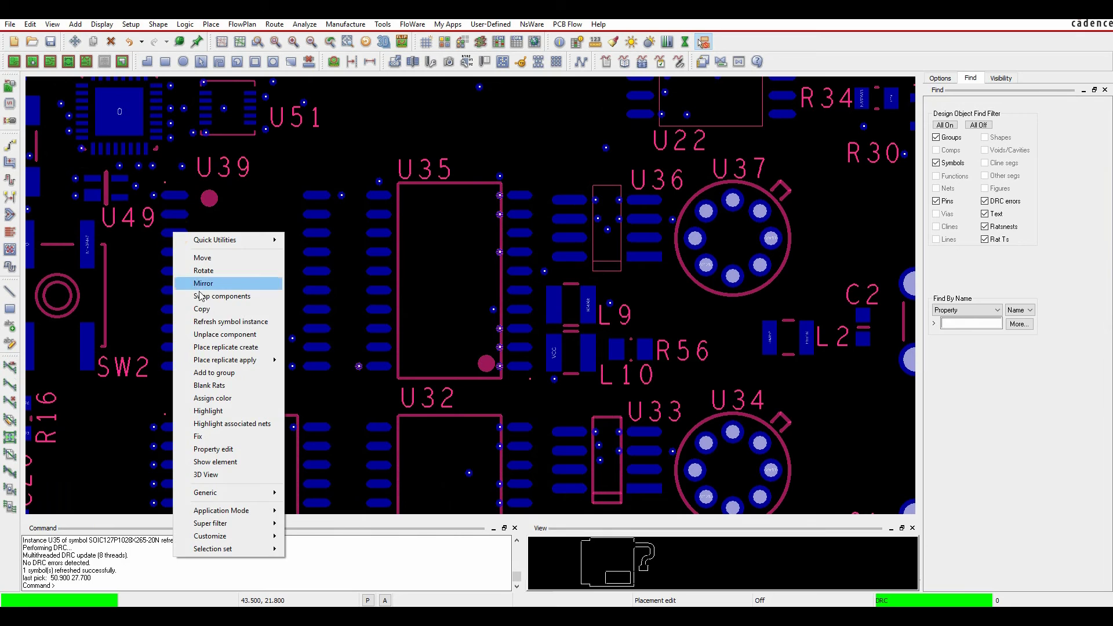
pyautogui.click(215, 323)
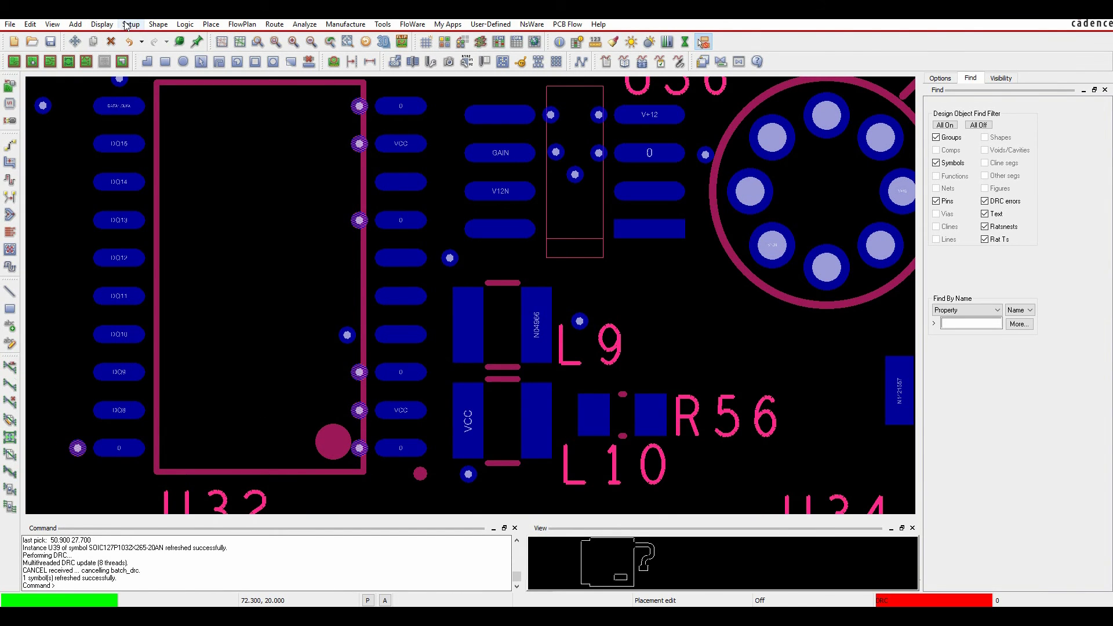
# Use Edit > Change with line width 0.150 on the two lines window-selected between L9 and U36
pyautogui.click(31, 26)
pyautogui.click(52, 120)
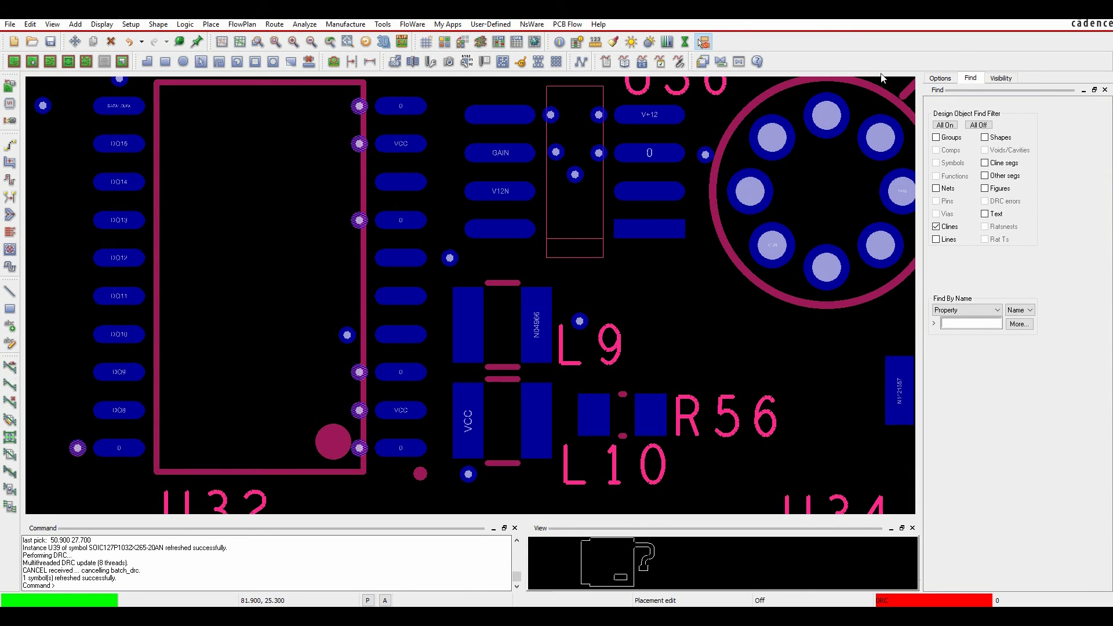
pyautogui.click(949, 77)
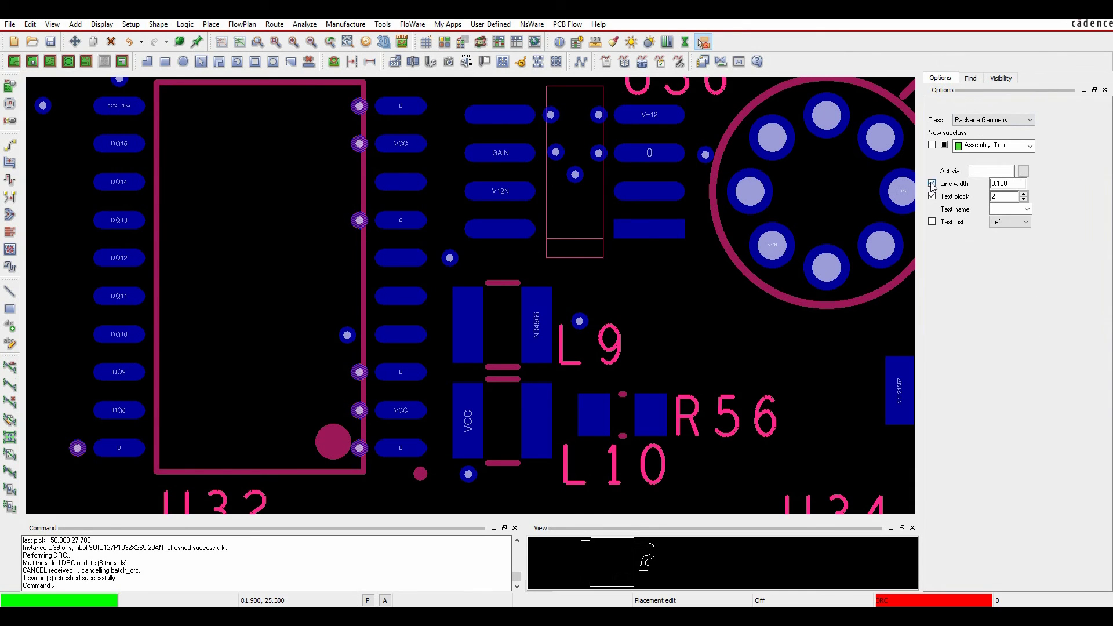
pyautogui.click(974, 78)
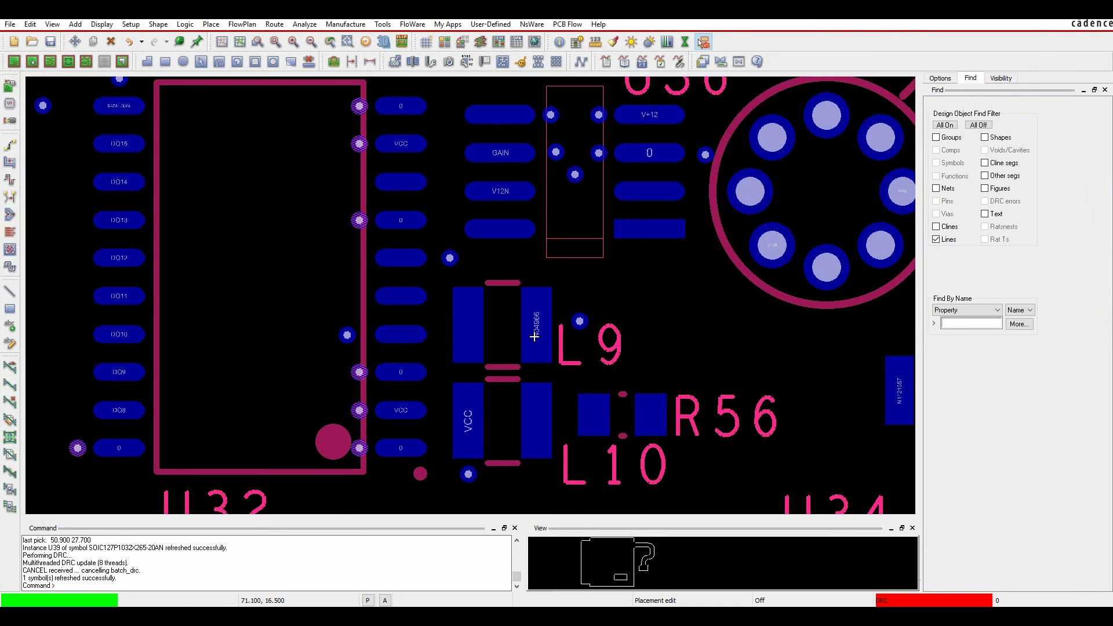
pyautogui.scroll(-2, 534, 337)
pyautogui.moveTo(521, 295); pyautogui.dragTo(581, 178)
pyautogui.scroll(3, 563, 294)
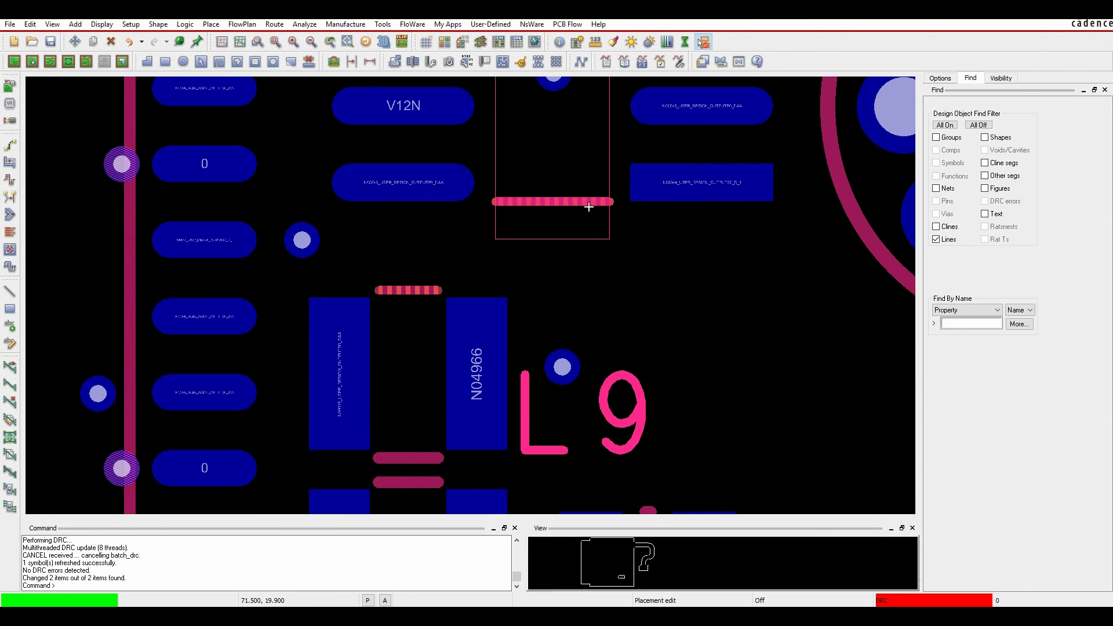
pyautogui.rightClick(654, 216)
pyautogui.click(673, 223)
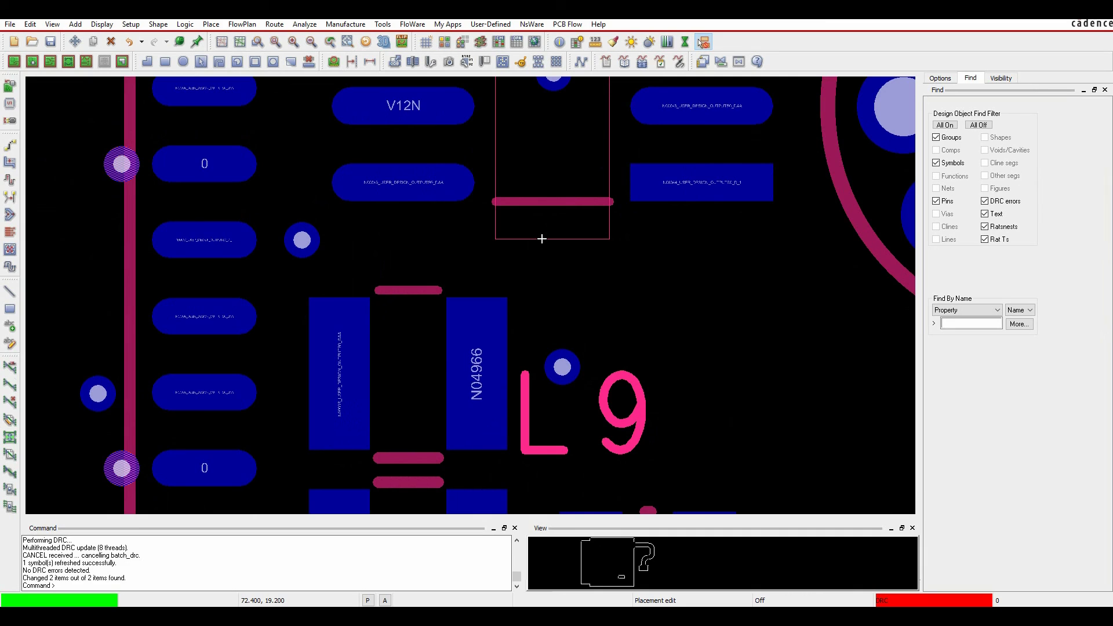
# Set up Add Line on the Silkscreen_Top subclass with a 0.150 line width
pyautogui.click(8, 296)
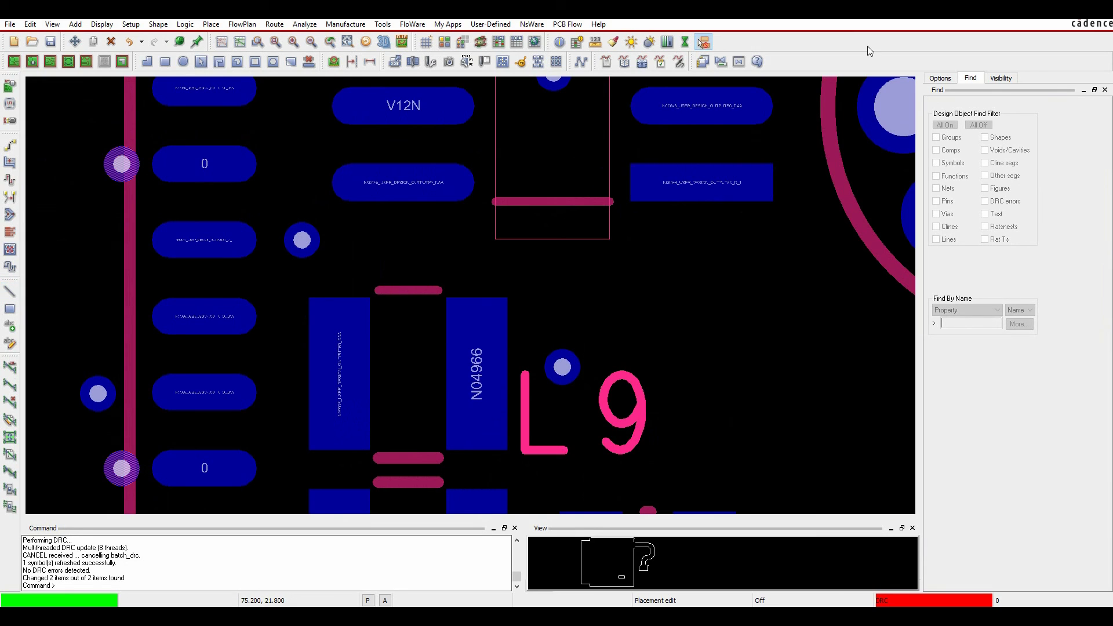
pyautogui.click(934, 78)
pyautogui.click(985, 158)
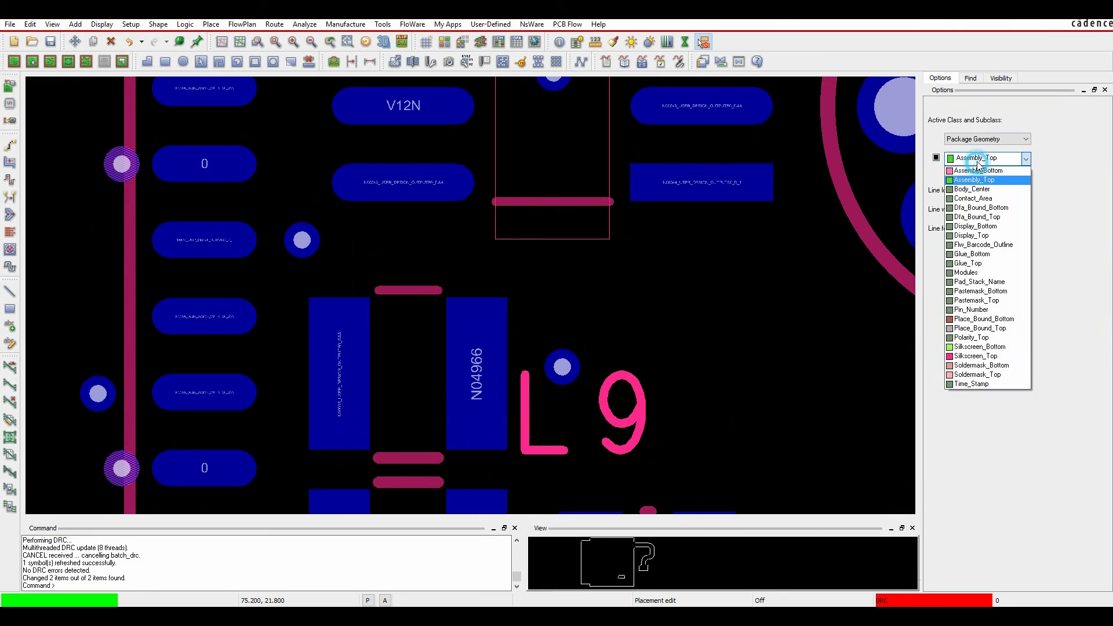
pyautogui.click(980, 356)
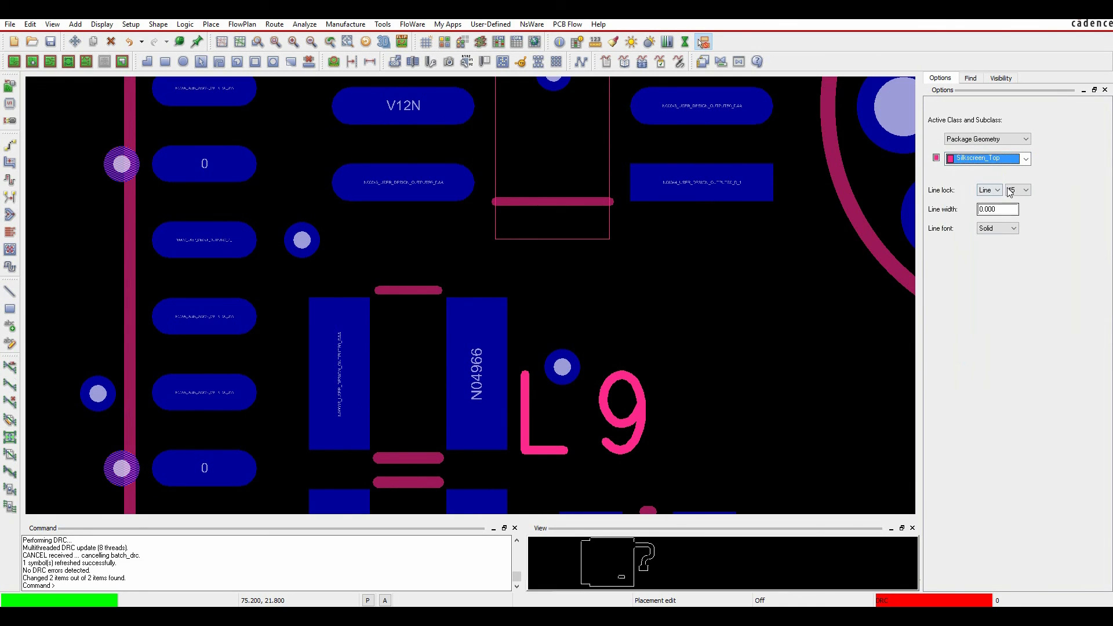
pyautogui.click(1007, 210)
pyautogui.moveTo(1007, 210); pyautogui.dragTo(950, 211)
pyautogui.write('.15')
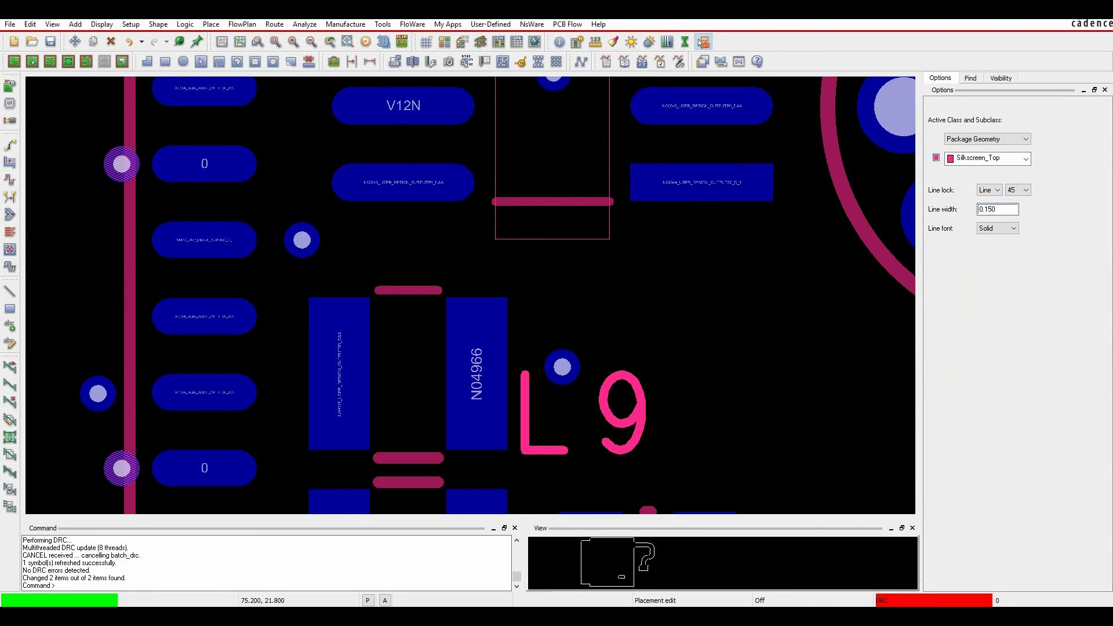
# Draw the silkscreen rectangle along U36's outline and finish the line
pyautogui.click(494, 239)
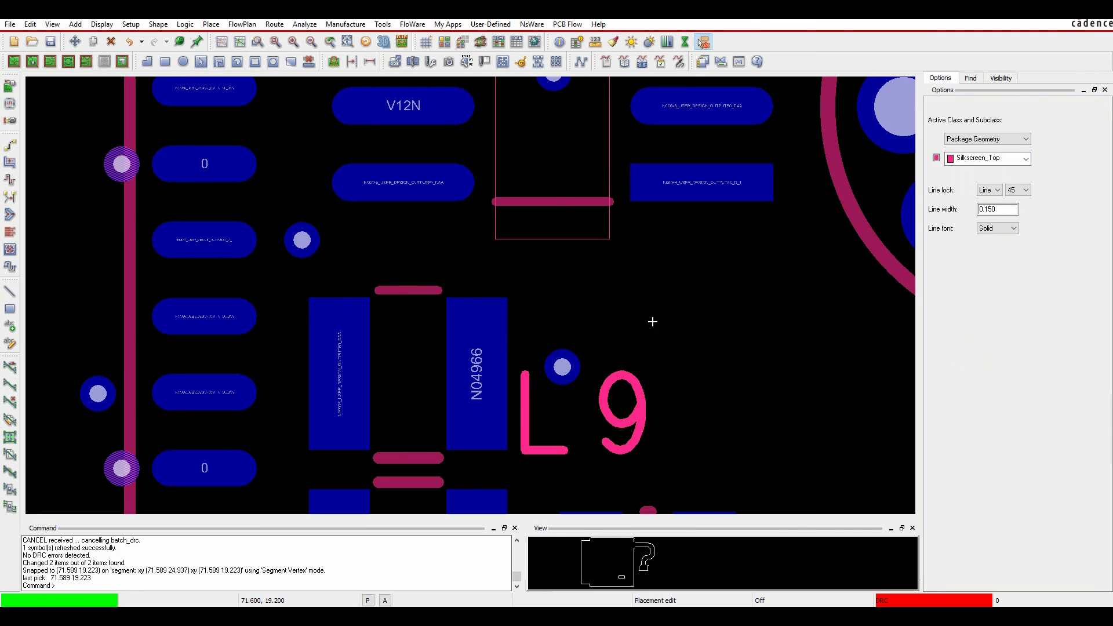
pyautogui.moveTo(661, 137); pyautogui.dragTo(661, 360, button='middle')
pyautogui.rightClick(669, 360)
pyautogui.click(709, 365)
pyautogui.scroll(-4, 516, 331)
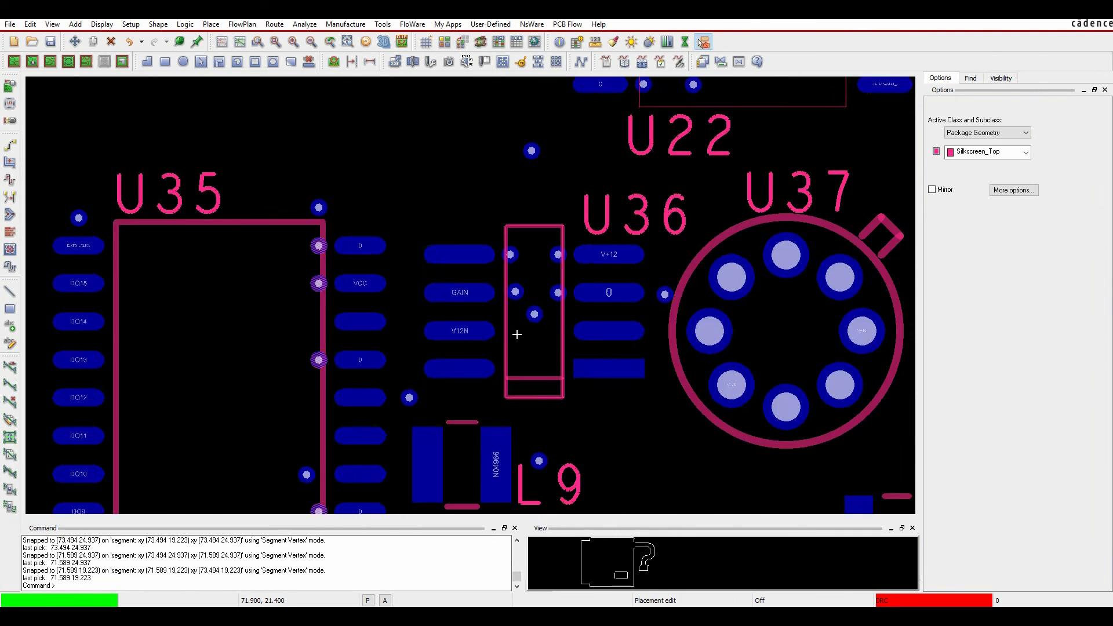
pyautogui.scroll(2, 456, 326)
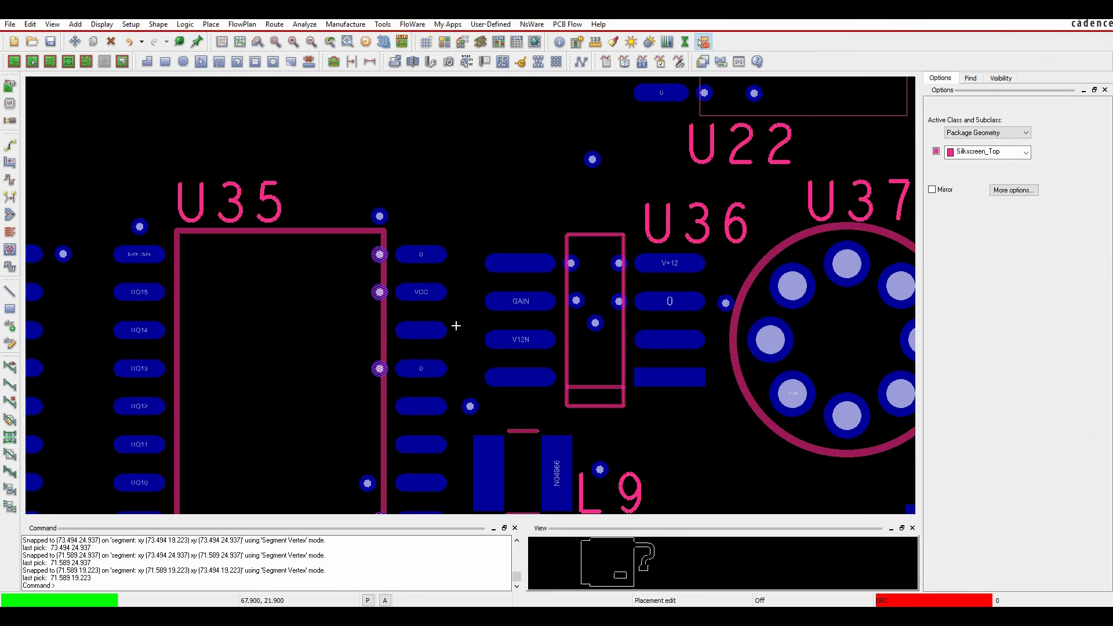